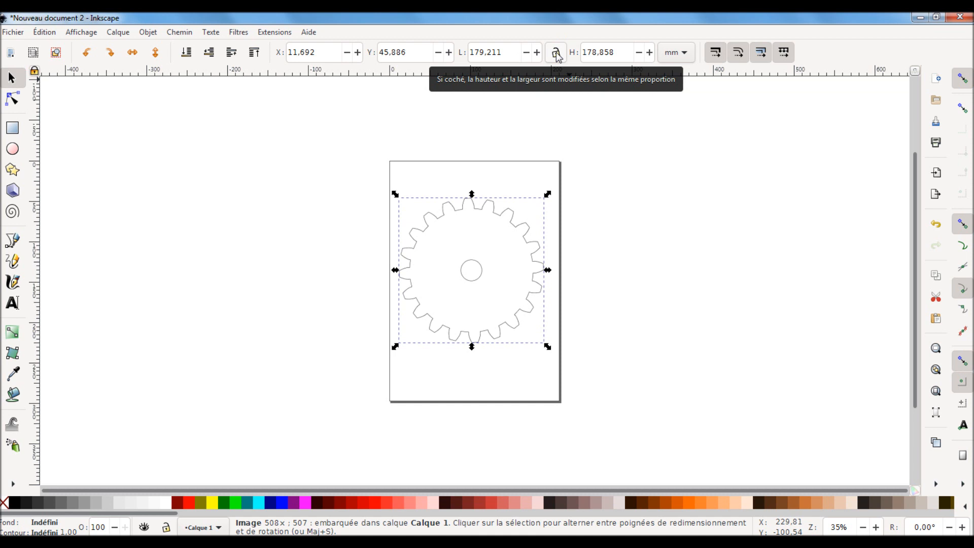
# - Lock the gear image's width-to-height proportions and set its height to 150 mm
pyautogui.click(556, 52)
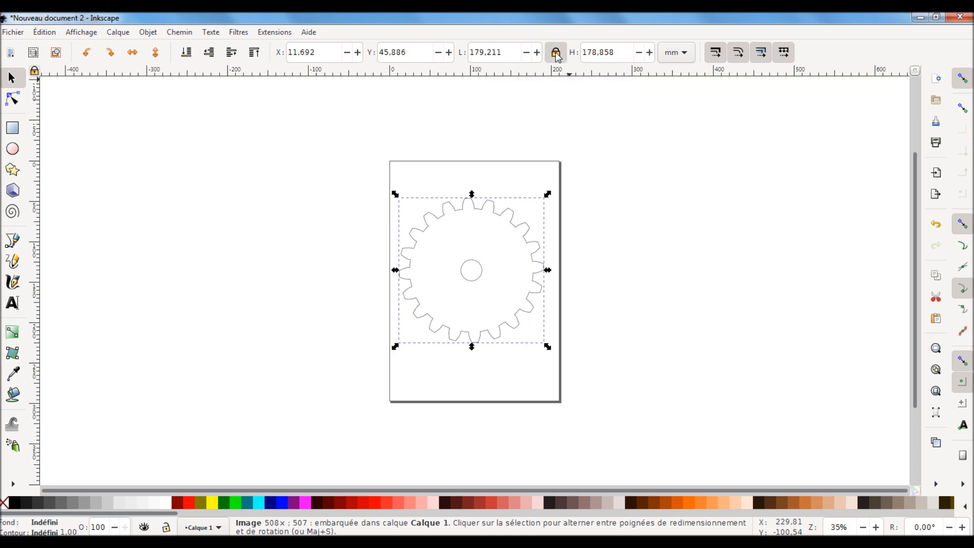
pyautogui.moveTo(615, 52); pyautogui.dragTo(584, 52)
pyautogui.write('150')
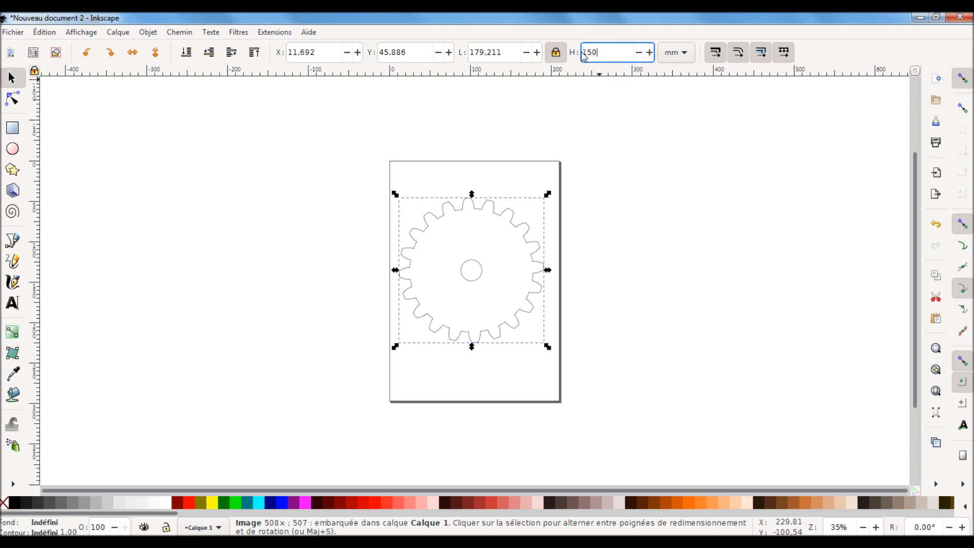
pyautogui.write(',000')
pyautogui.press('Return')
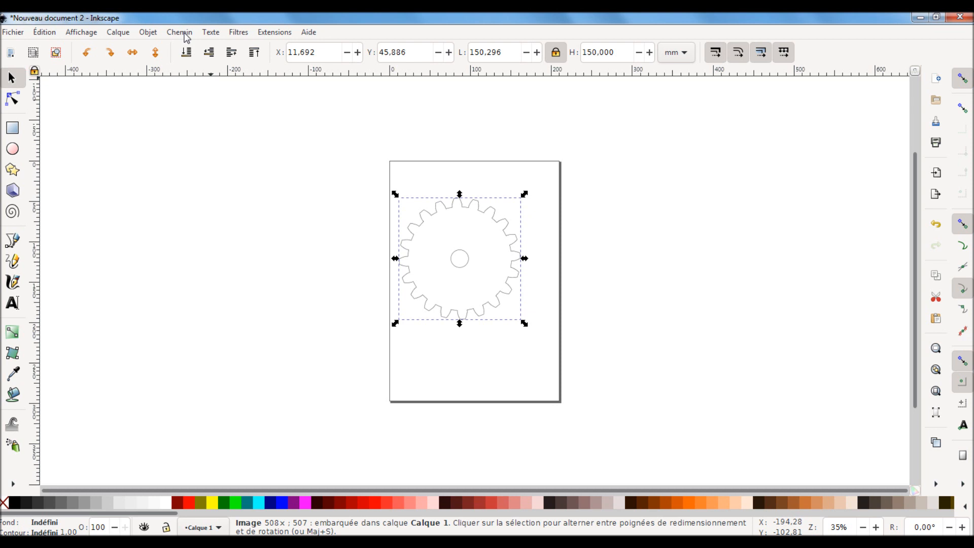
# - Vectorize the gear image in a single pass with a brightness threshold of 0,990 and close the tracing dialog
pyautogui.click(184, 34)
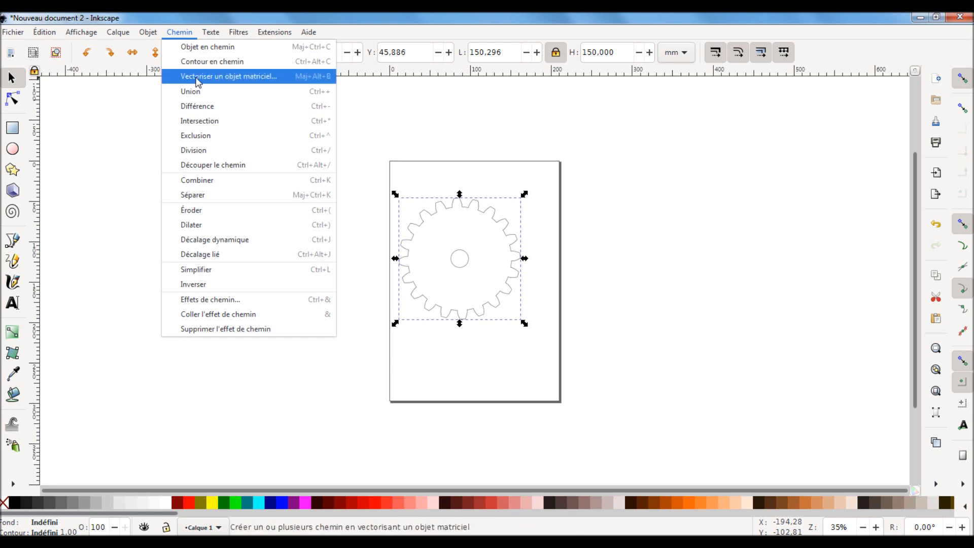
pyautogui.click(231, 80)
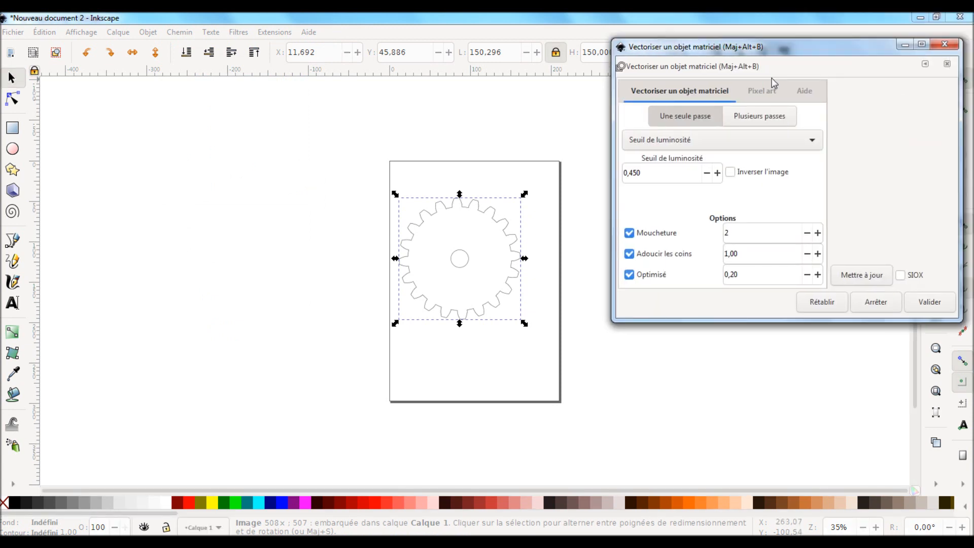
pyautogui.click(624, 260)
pyautogui.press('BackSpace')
pyautogui.press('BackSpace')
pyautogui.press('BackSpace')
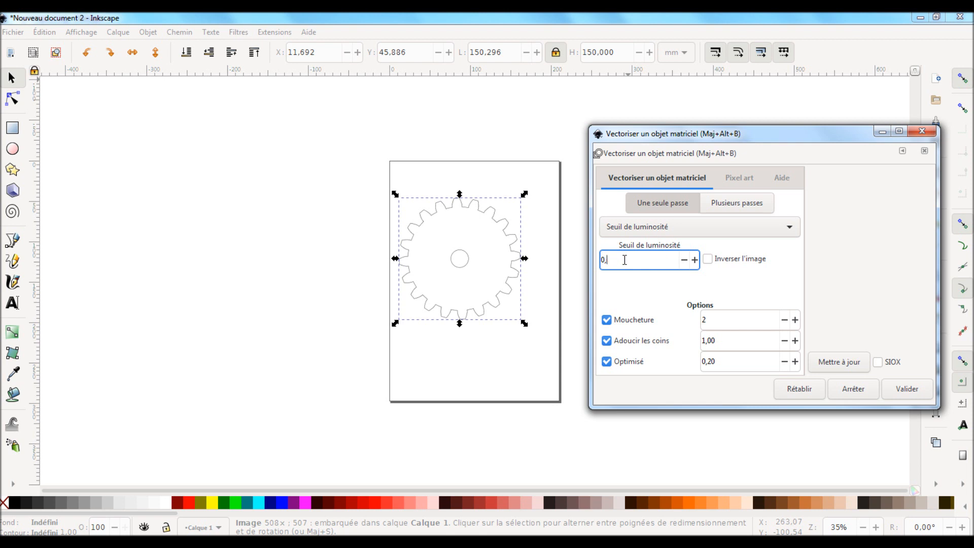
pyautogui.write('990')
pyautogui.click(910, 391)
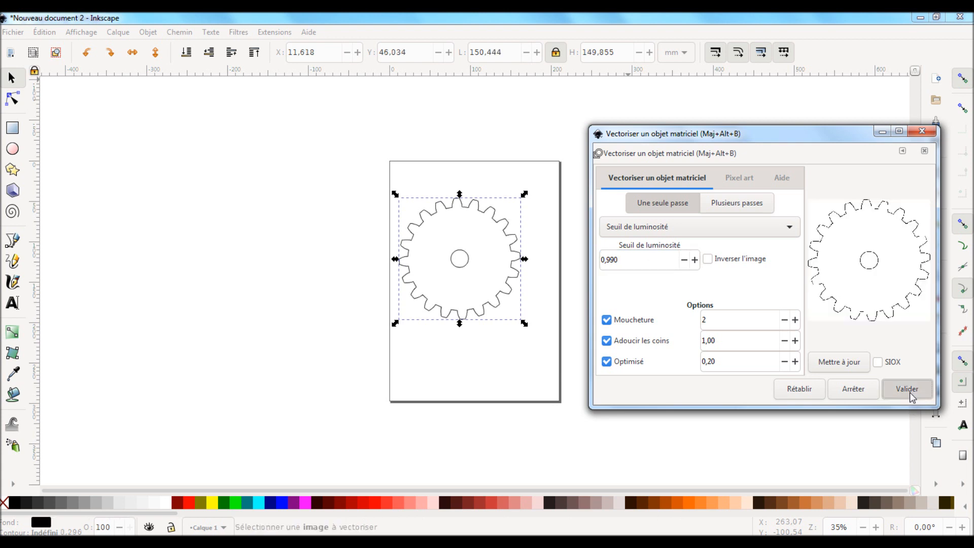
pyautogui.click(920, 132)
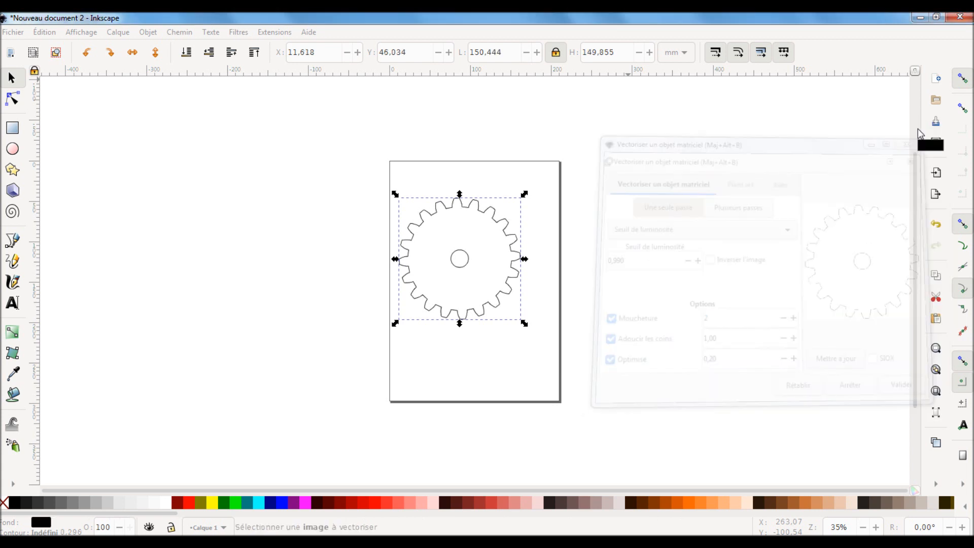
# - Move the traced gear off the original image to the empty area beside the page and keep it selected
pyautogui.moveTo(492, 213); pyautogui.dragTo(638, 213)
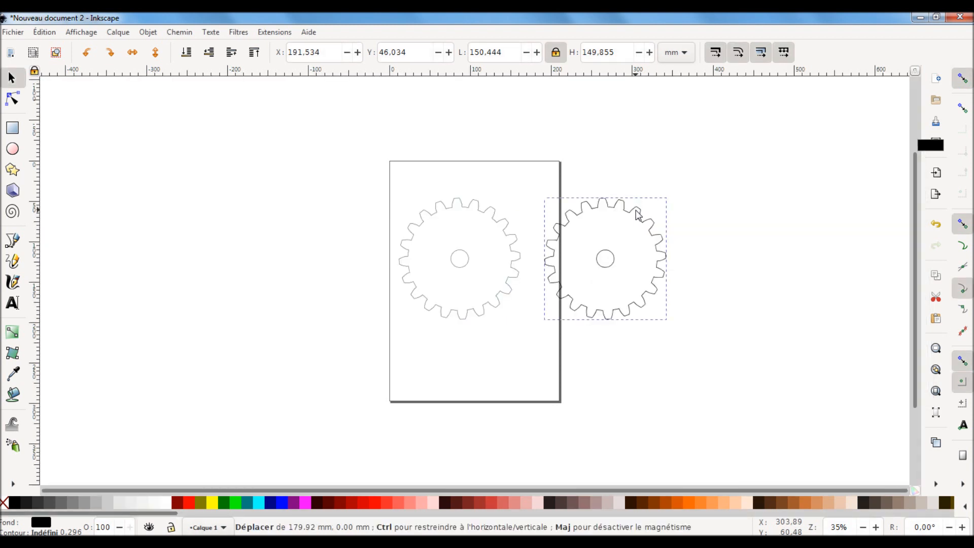
pyautogui.moveTo(638, 213); pyautogui.dragTo(662, 217)
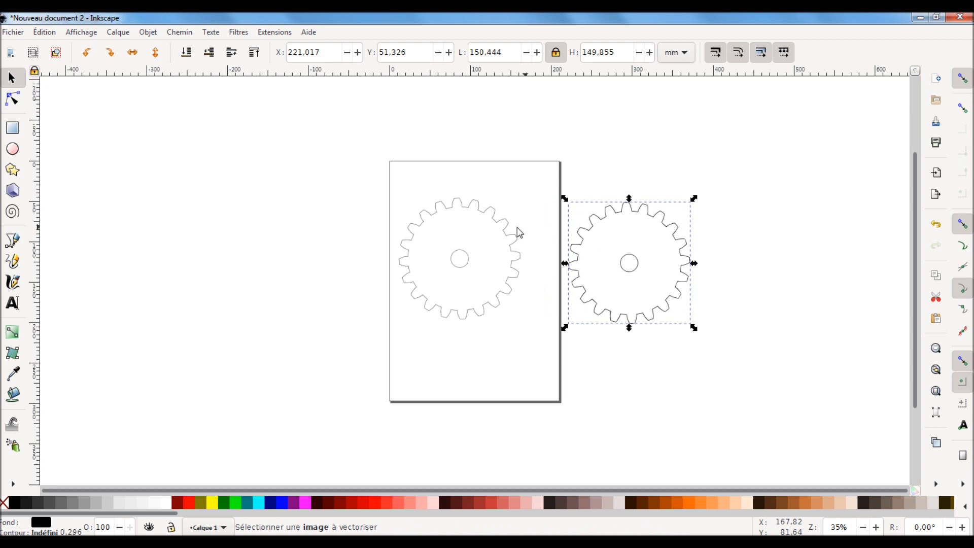
pyautogui.click(506, 228)
pyautogui.click(604, 218)
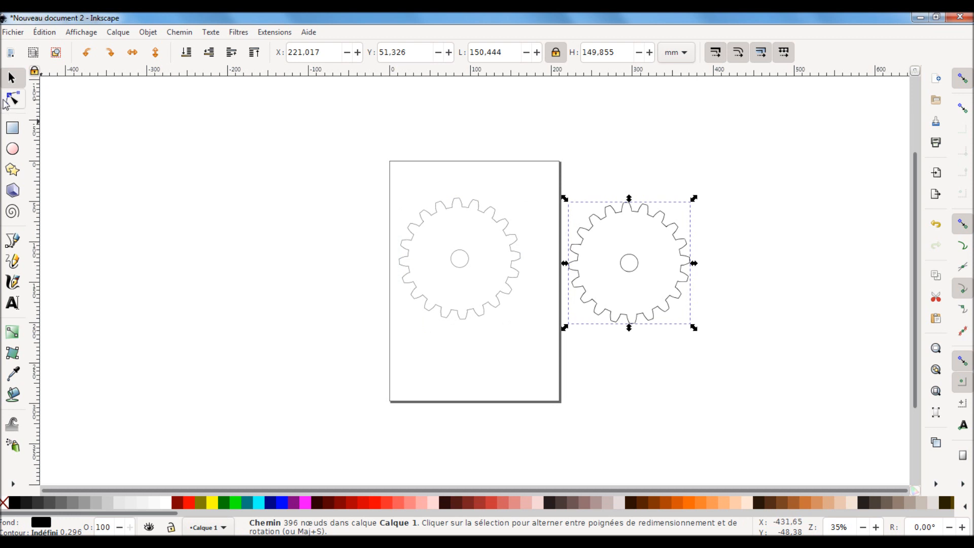
# - Display the traced gear's nodes for checking and delete the original bitmap gear from the page
pyautogui.click(12, 100)
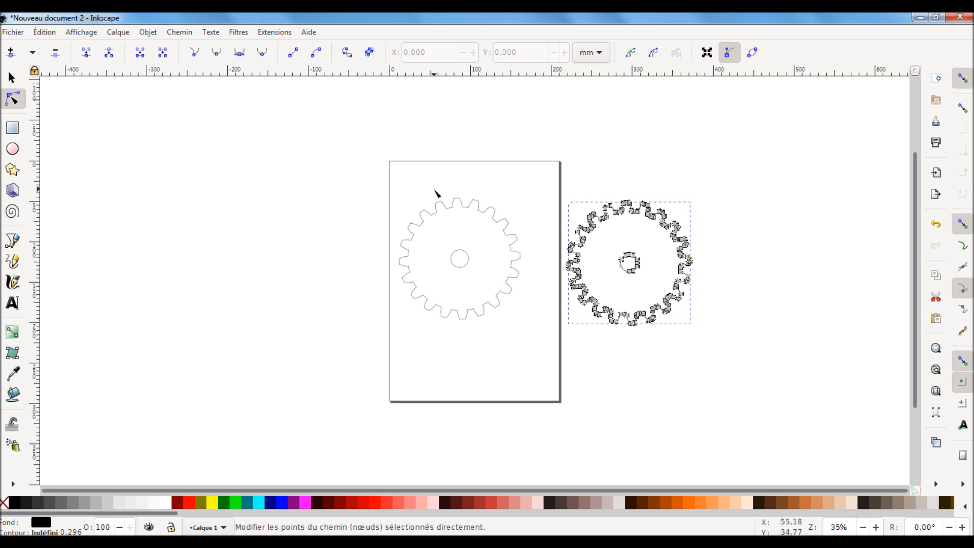
pyautogui.click(444, 209)
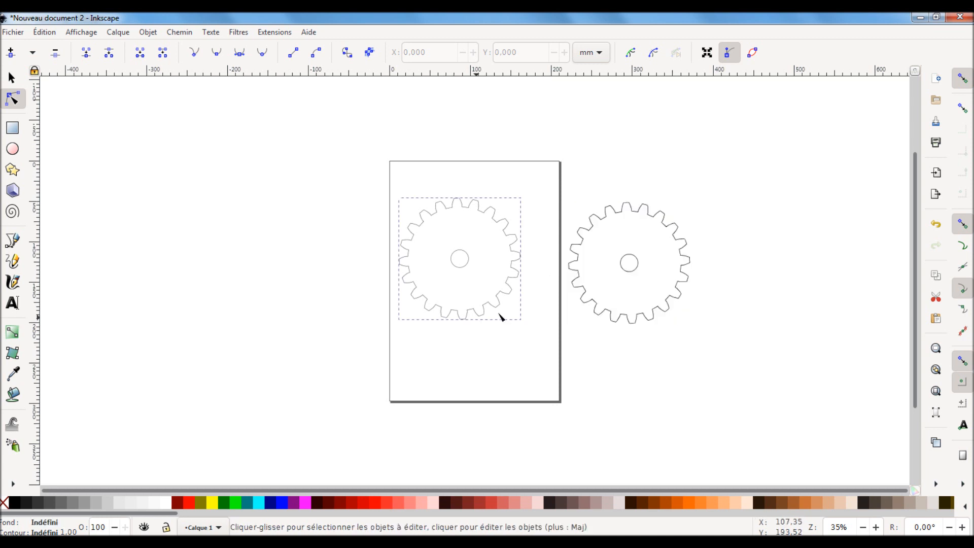
pyautogui.click(13, 79)
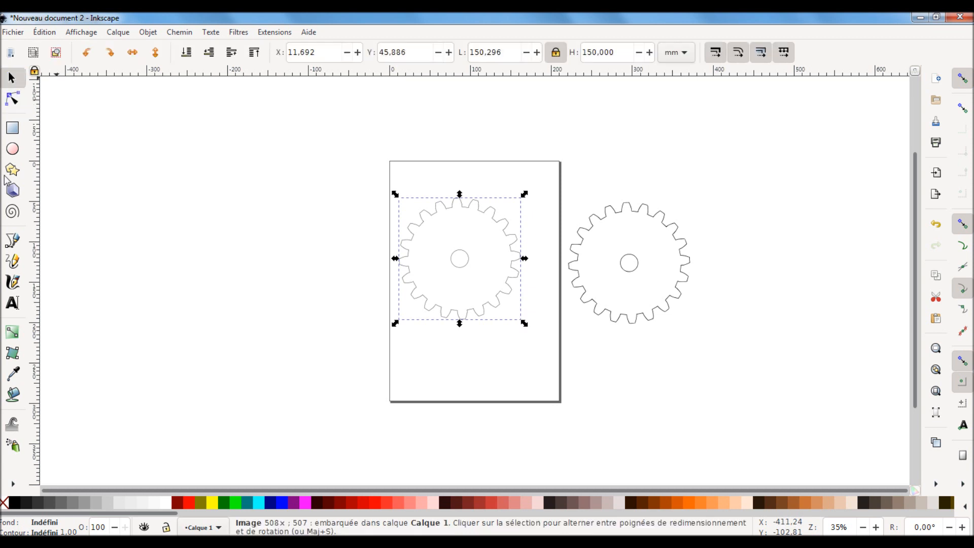
pyautogui.press('Delete')
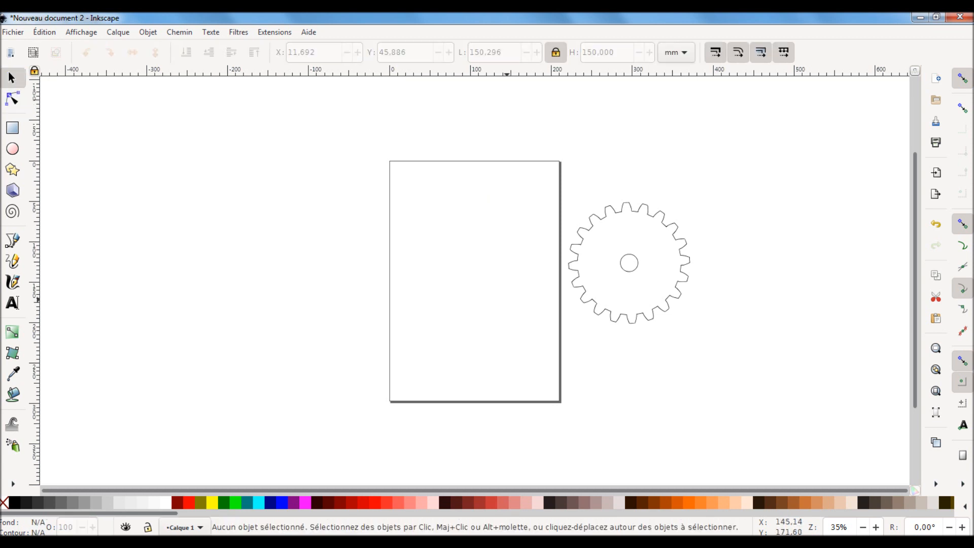
# - Bring the traced gear back onto the page and set its position to X 0,000 and Y 0,000 mm
pyautogui.moveTo(586, 295); pyautogui.dragTo(427, 286)
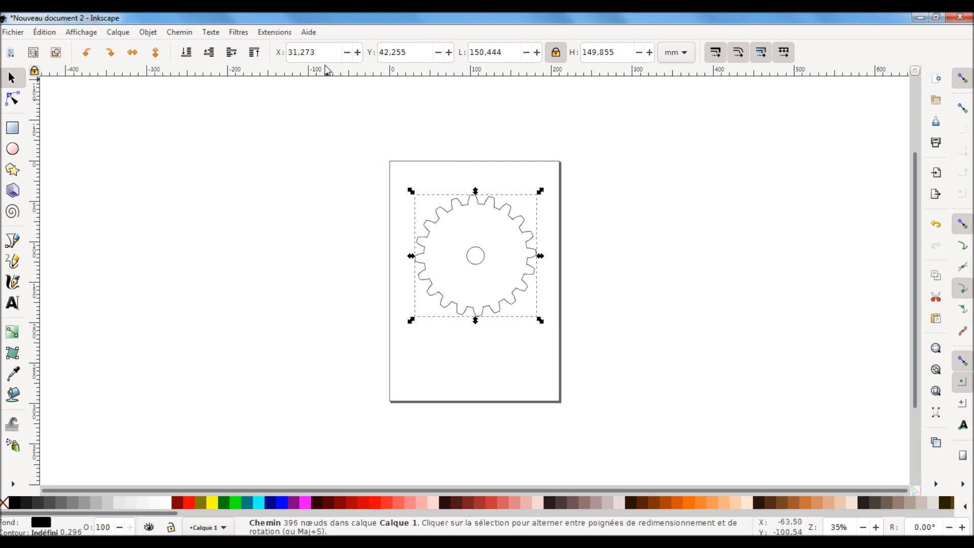
pyautogui.tripleClick(320, 49)
pyautogui.write('0,')
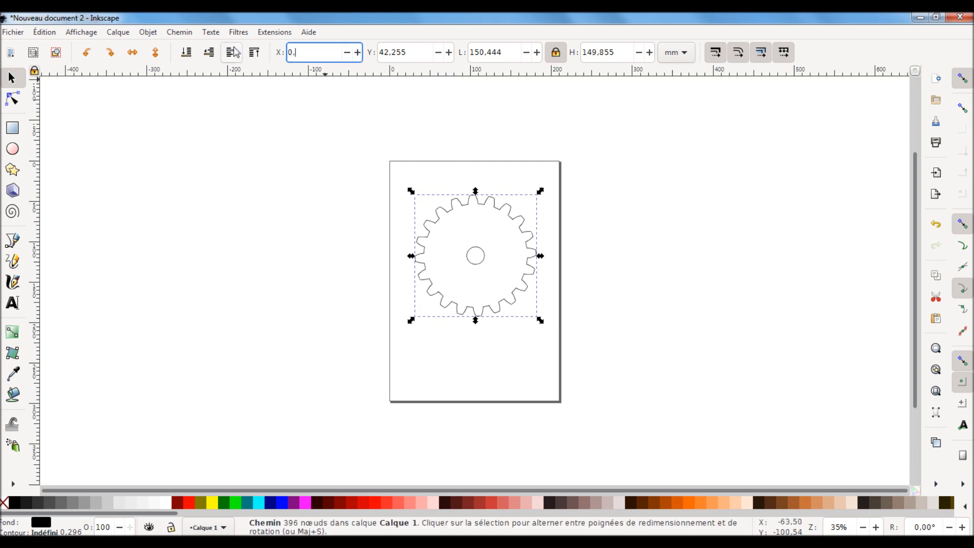
pyautogui.write('000')
pyautogui.press('Tab')
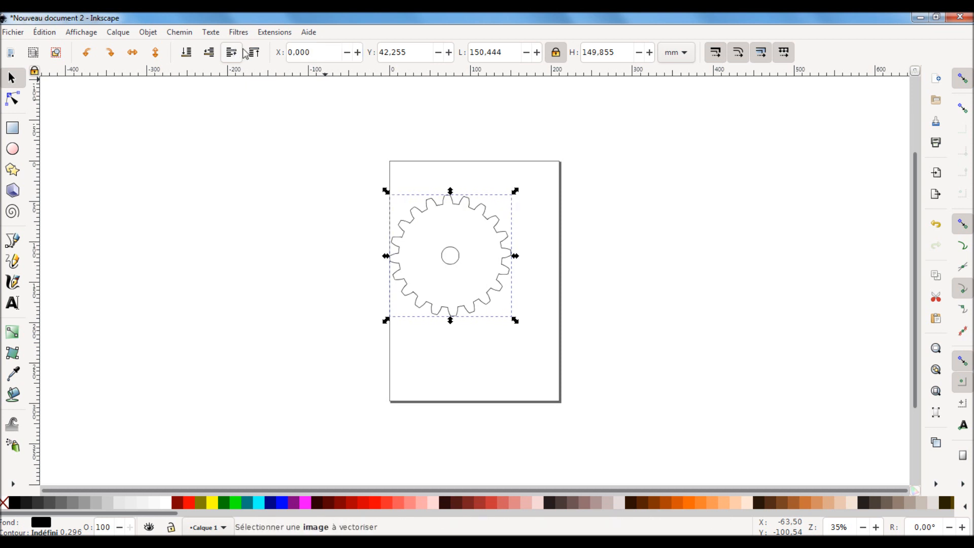
pyautogui.write('0')
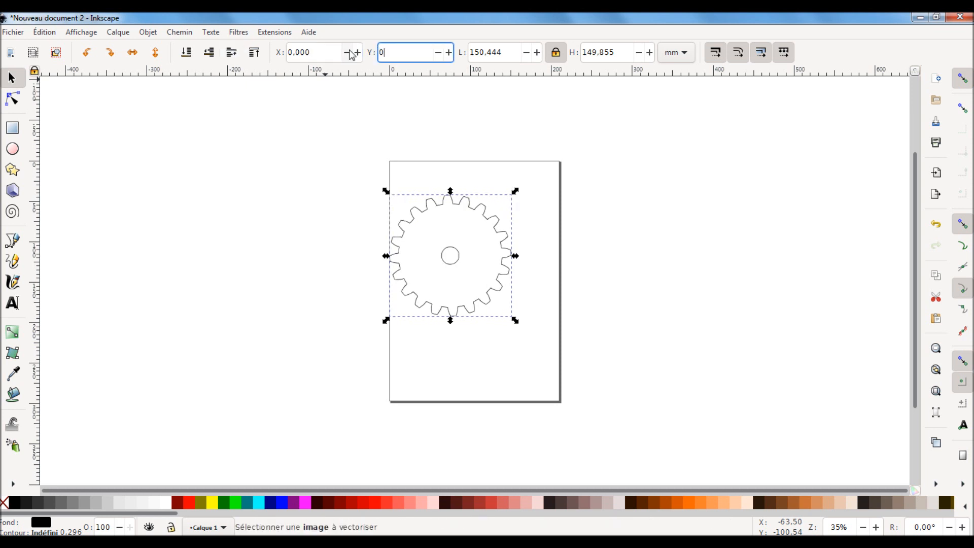
pyautogui.write(',000')
pyautogui.press('Return')
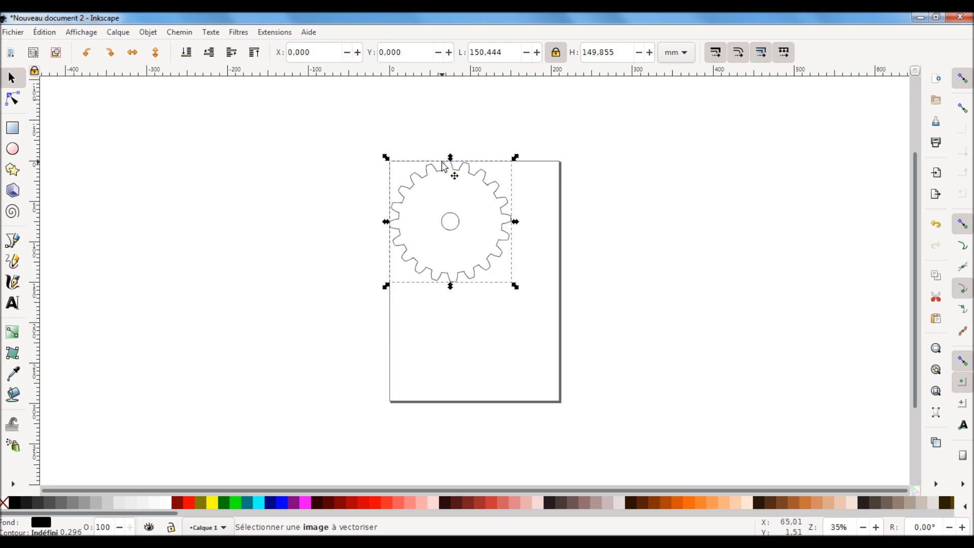
# - Save the drawing as engrenage_v1.svg in Mes images, replacing the existing file
pyautogui.click(935, 369)
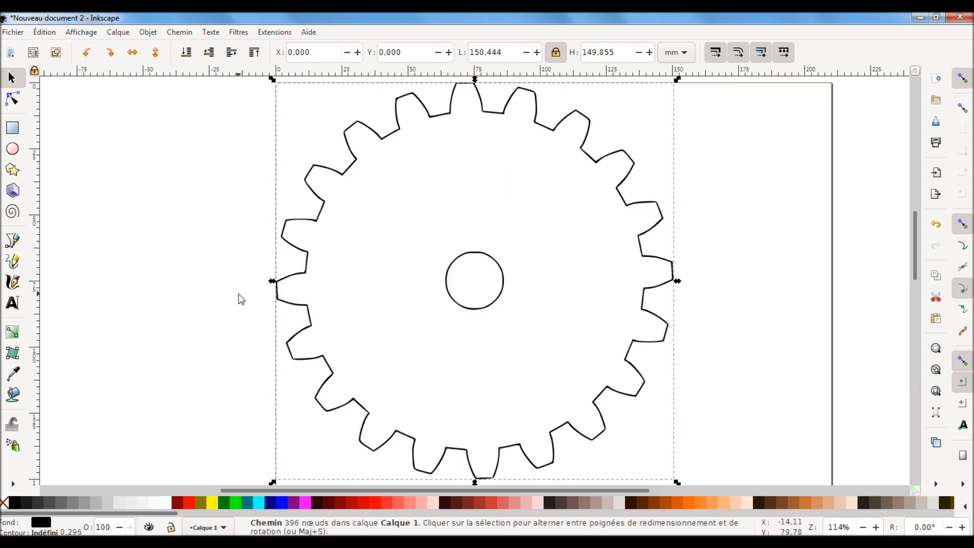
pyautogui.click(936, 391)
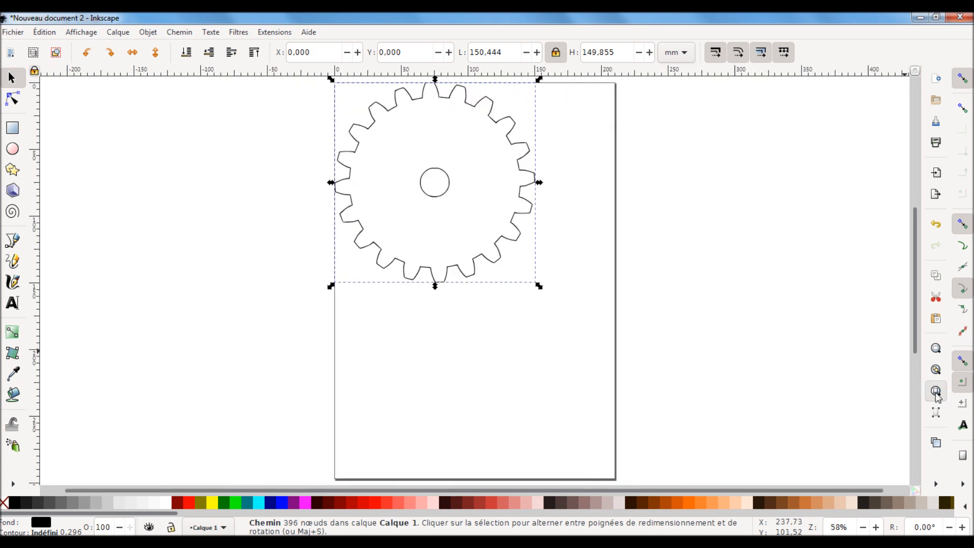
pyautogui.click(13, 33)
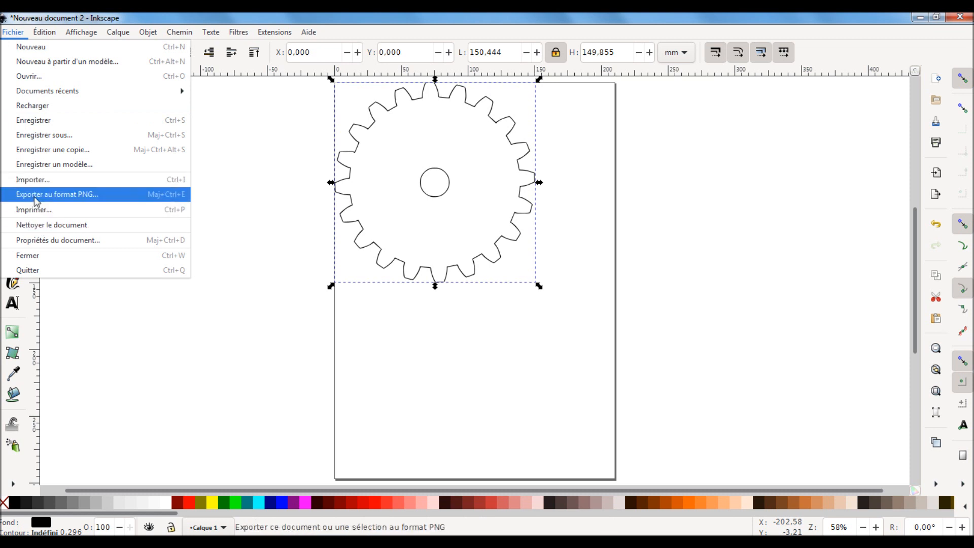
pyautogui.click(38, 138)
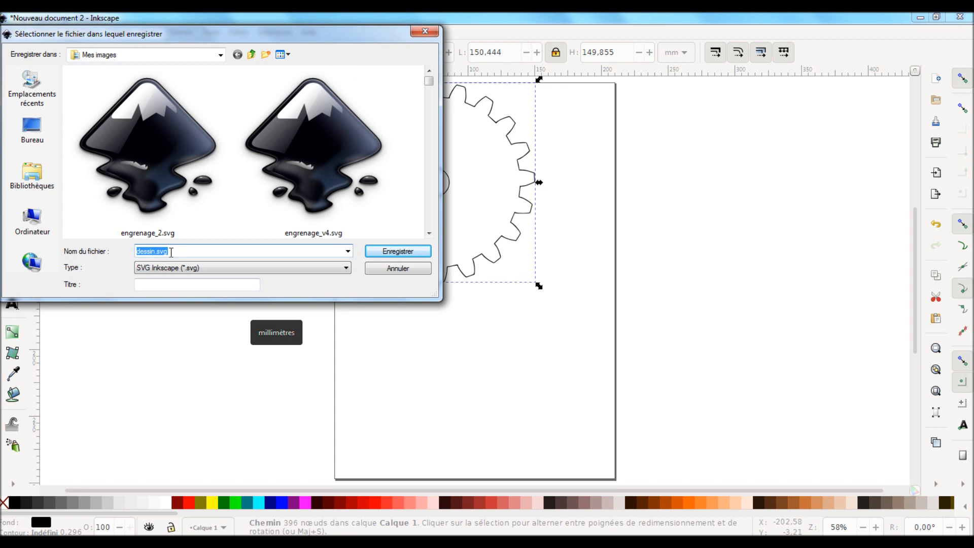
pyautogui.write('engrenage_v')
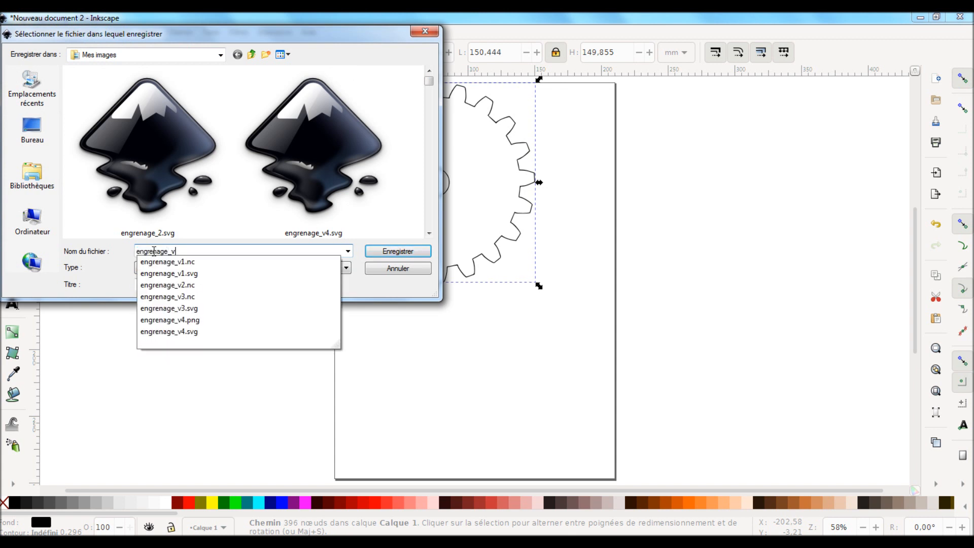
pyautogui.write('1')
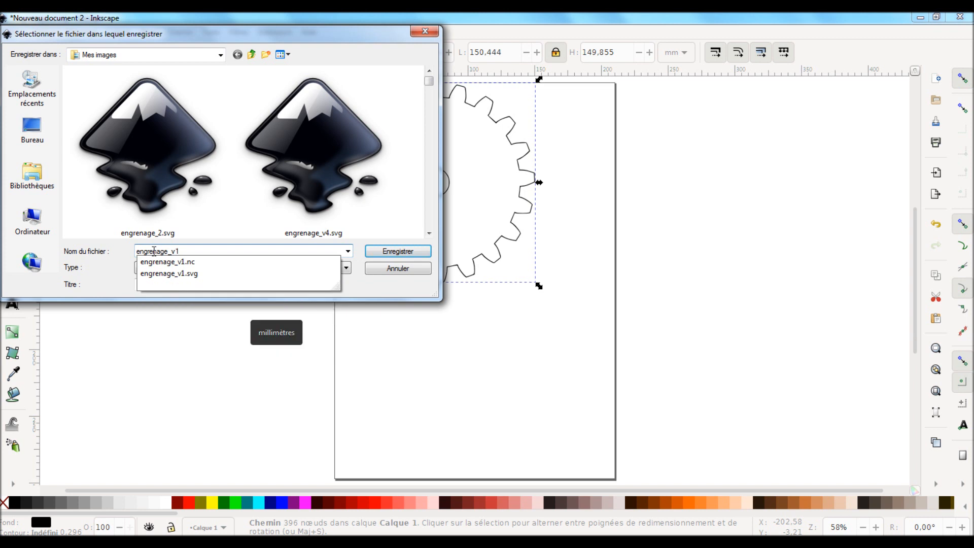
pyautogui.click(190, 274)
pyautogui.click(391, 252)
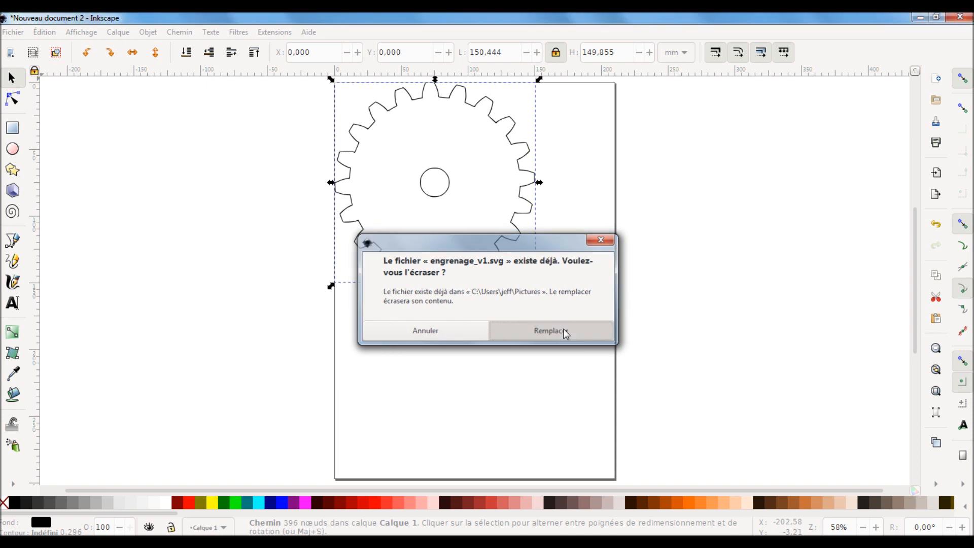
pyautogui.click(564, 333)
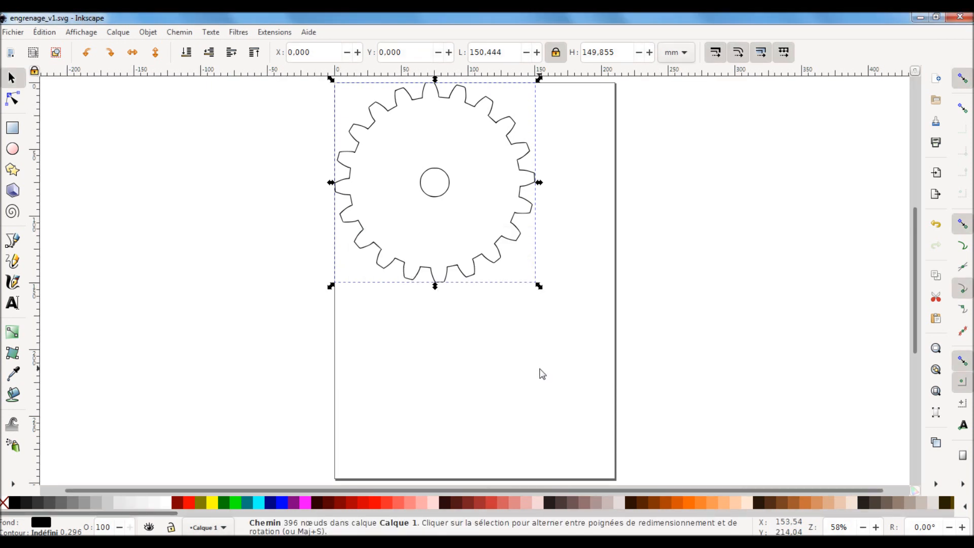
# - Switch to Convertisseur SVG vers GCODE, set all units to mm and enable the return to 0,0 at the end
pyautogui.click(18, 32)
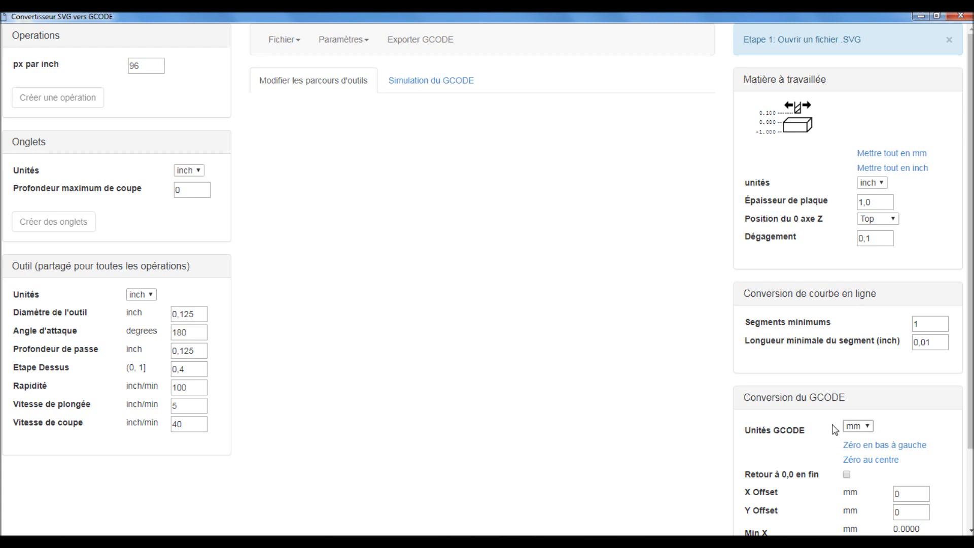
pyautogui.click(867, 154)
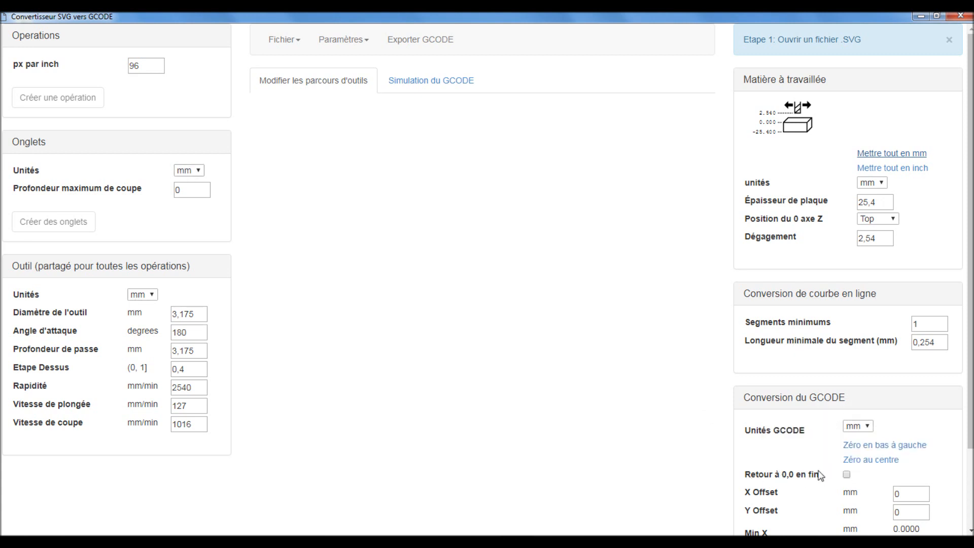
pyautogui.click(846, 474)
# - Set the material's clearance (Dégagement) to 5 mm and the plate thickness to 1 mm
pyautogui.doubleClick(880, 238)
pyautogui.write('5')
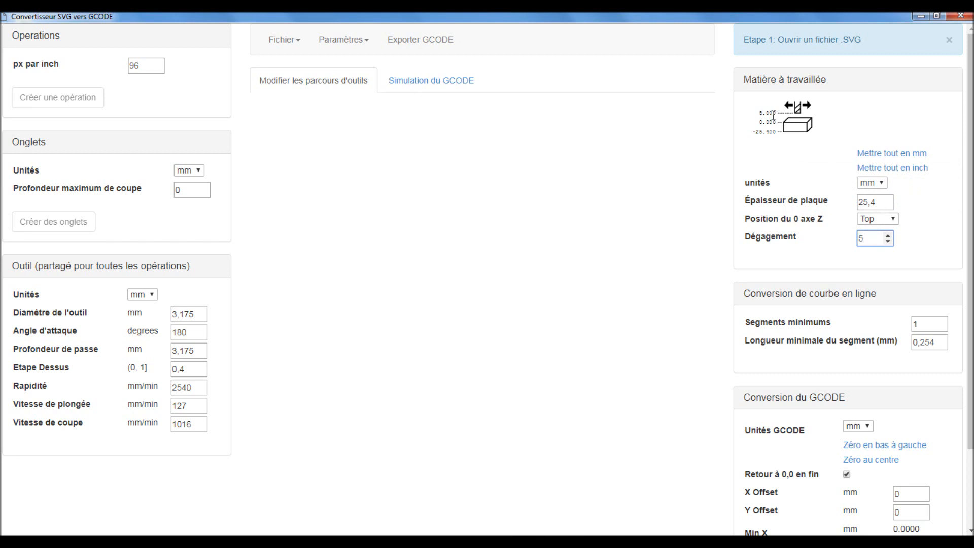
pyautogui.moveTo(878, 203)
pyautogui.moveTo(878, 204); pyautogui.dragTo(852, 208)
pyautogui.write('1')
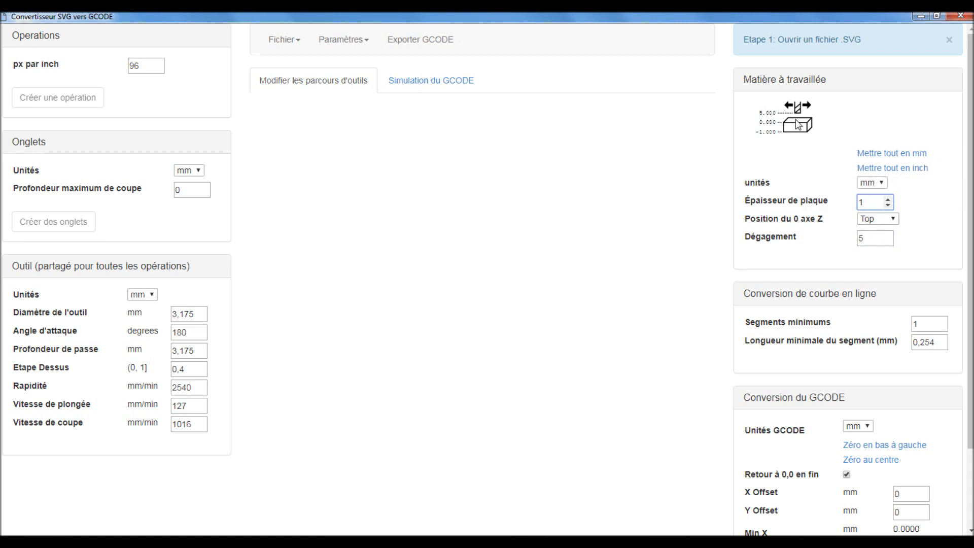
pyautogui.click(870, 237)
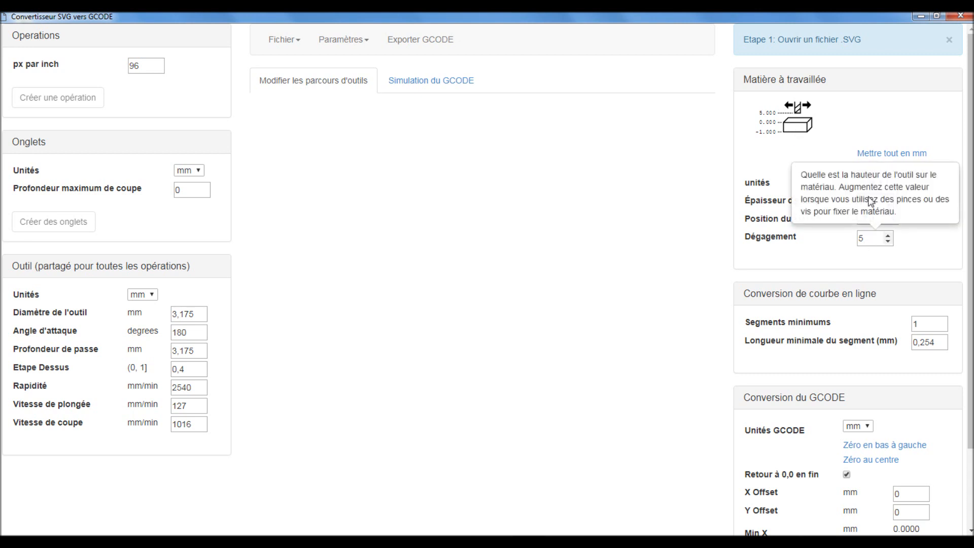
pyautogui.click(796, 156)
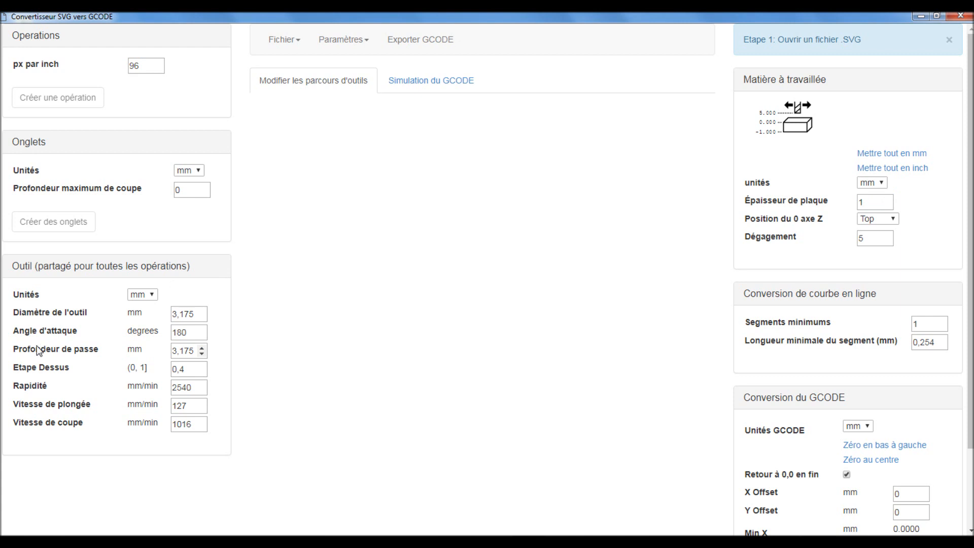
# - Set the tool's pass depth (Profondeur de passe) to 0,5 mm
pyautogui.click(178, 351)
pyautogui.write('0,5')
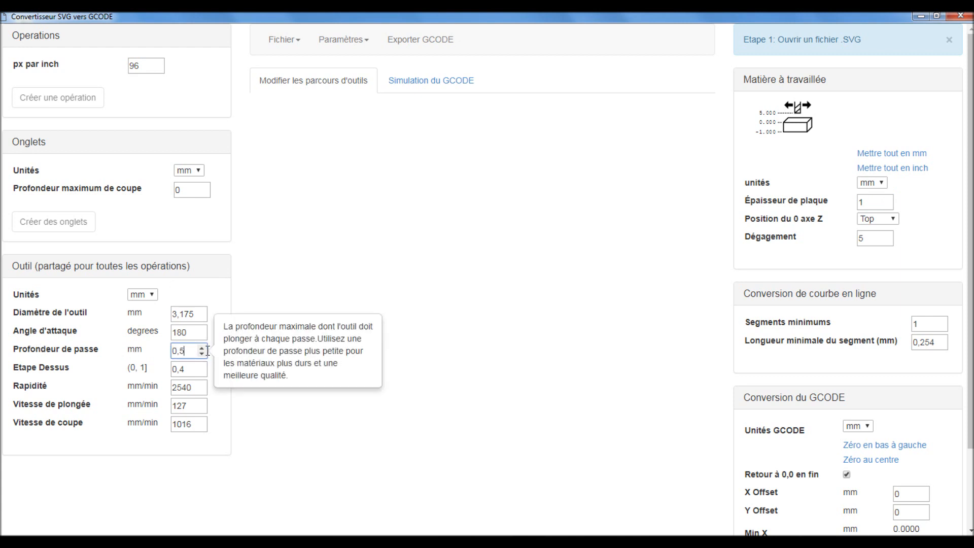
# - Complete the tool's pass depth as 0,500 mm and set the tool diameter (Diamètre de l'outil) to 1,000 mm
pyautogui.write('00')
pyautogui.moveTo(192, 314)
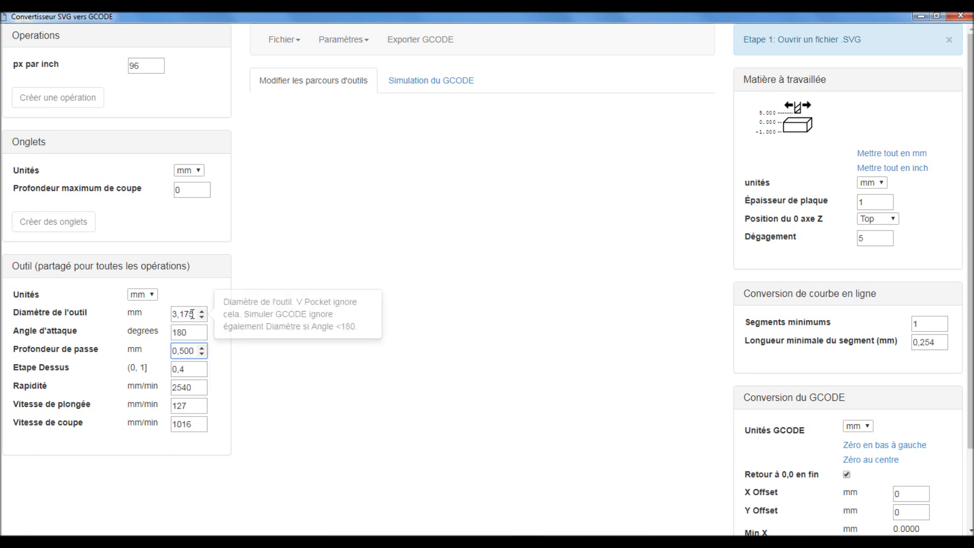
pyautogui.moveTo(192, 314); pyautogui.dragTo(165, 314)
pyautogui.write('1')
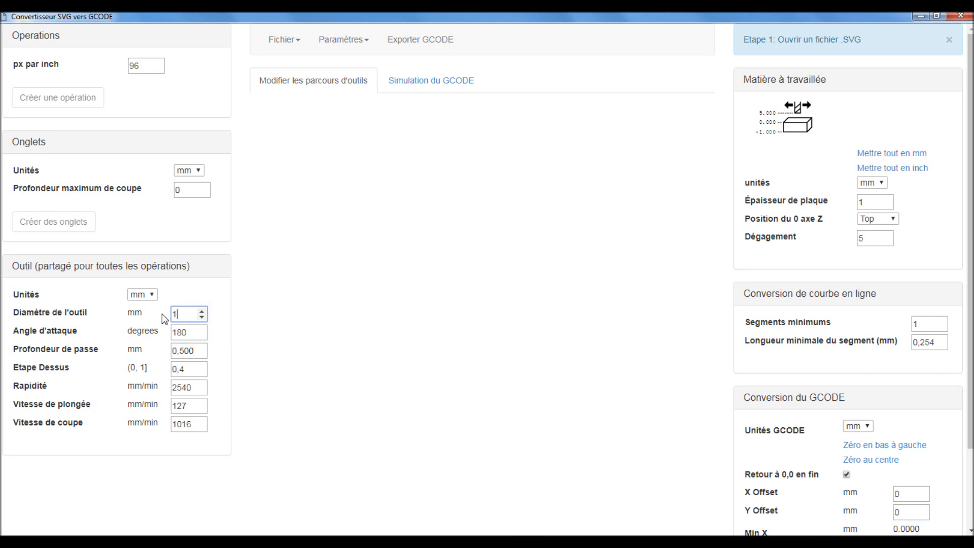
pyautogui.write(',000')
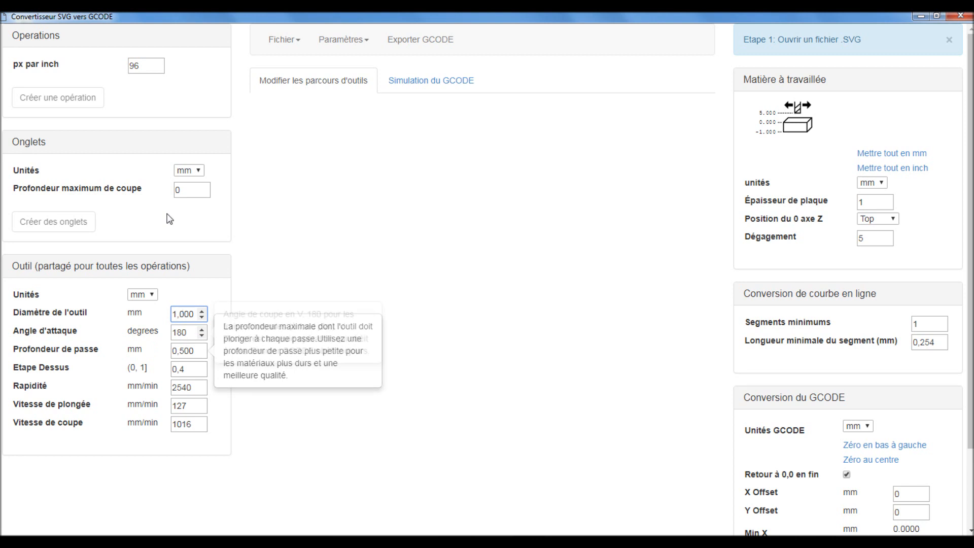
# - Open engrenage_v1.svg from the test cnc 3018 folder on the computer
pyautogui.click(297, 46)
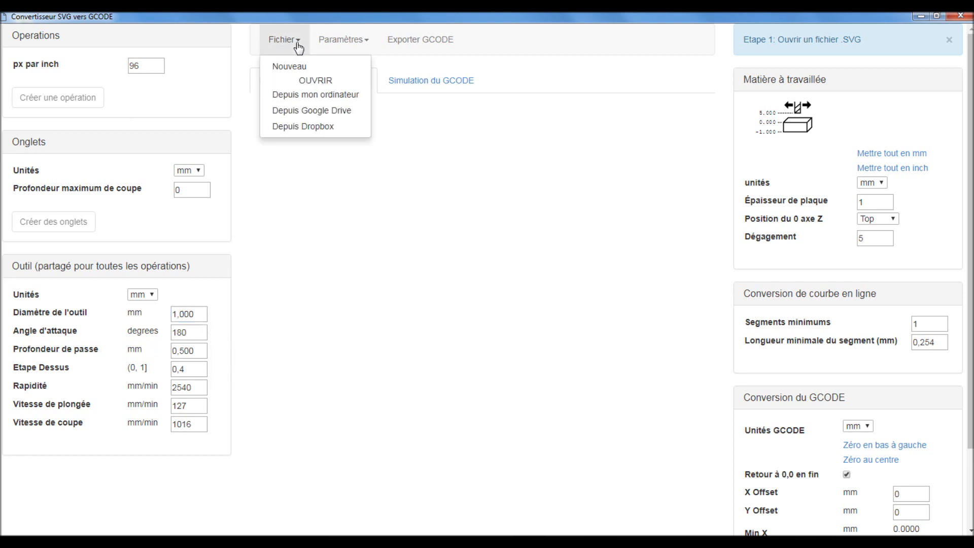
pyautogui.click(311, 95)
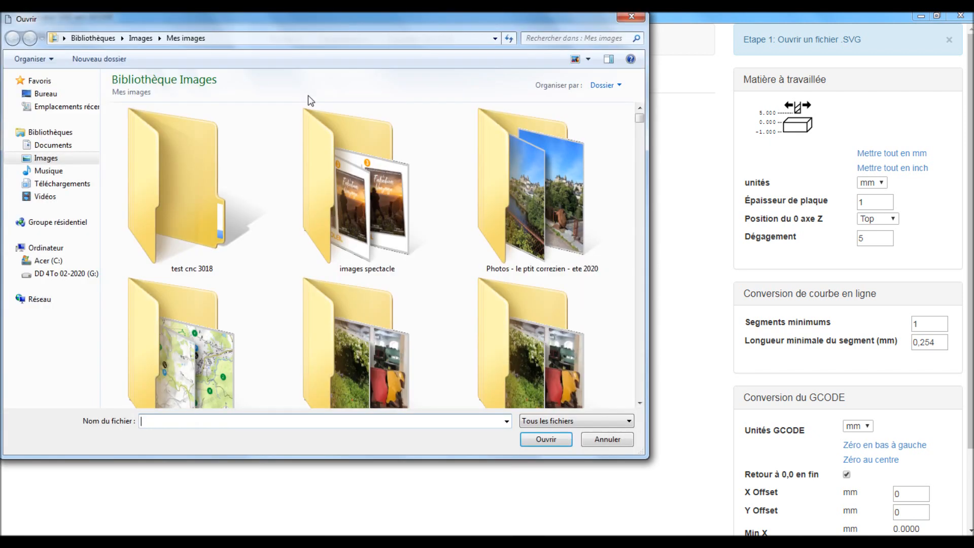
pyautogui.doubleClick(159, 185)
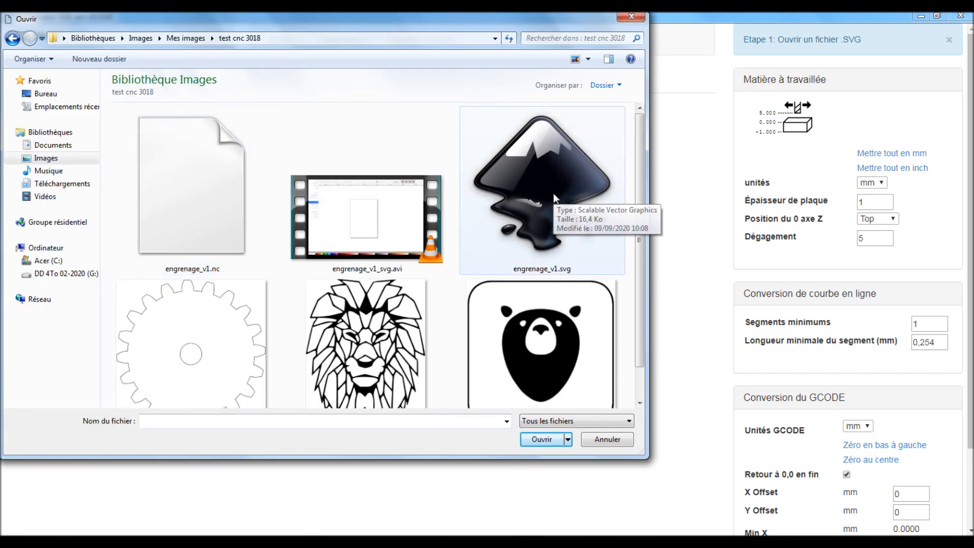
pyautogui.click(555, 221)
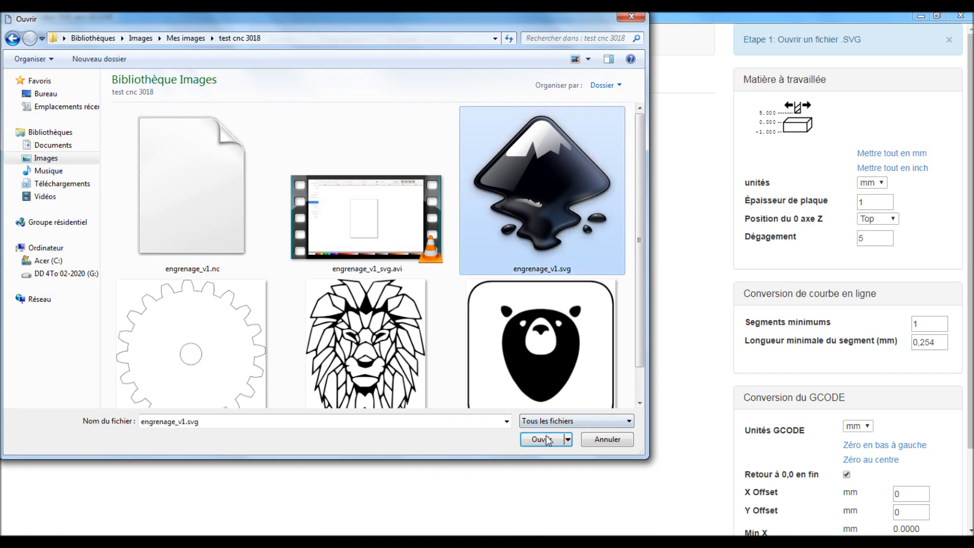
pyautogui.click(548, 440)
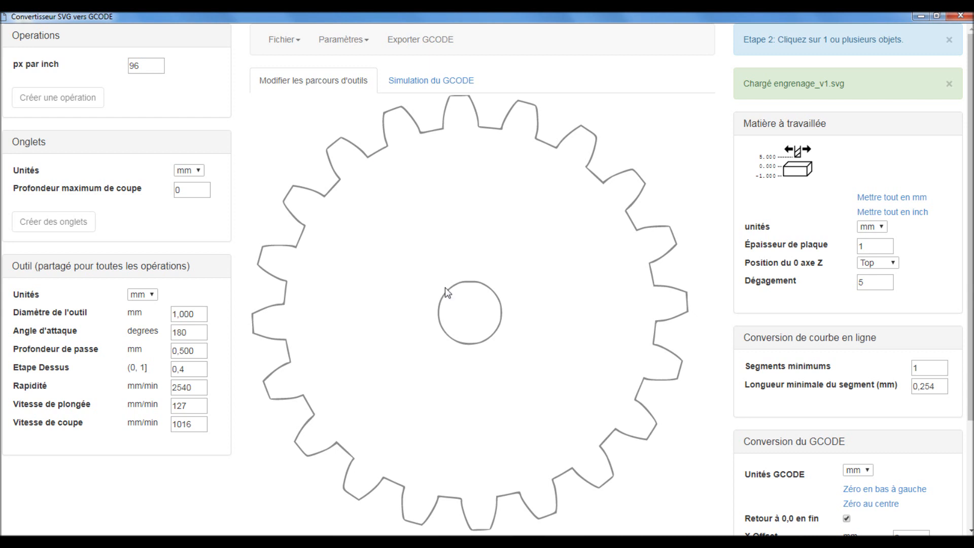
# - Select the gear outline and centre hole, create an operation from them and set its type to Engrave
pyautogui.click(387, 148)
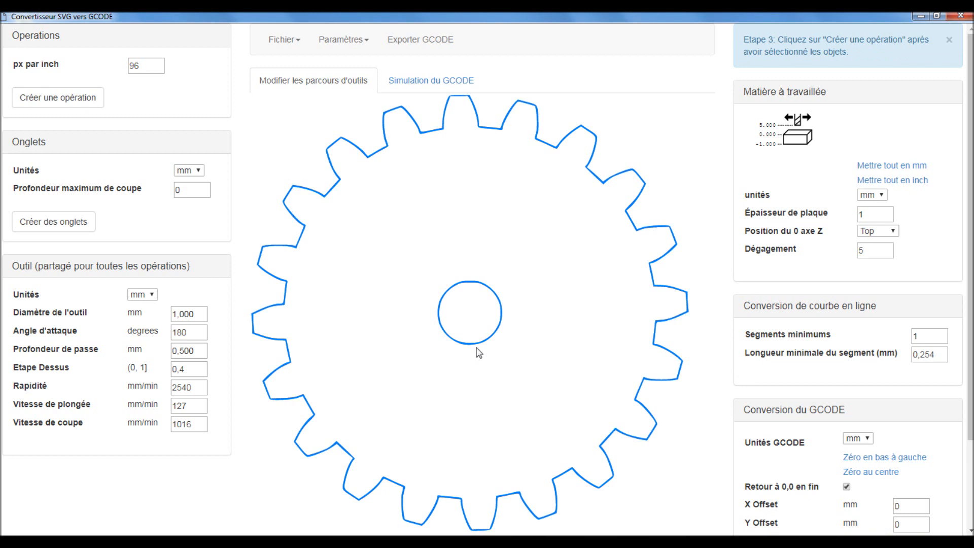
pyautogui.click(57, 103)
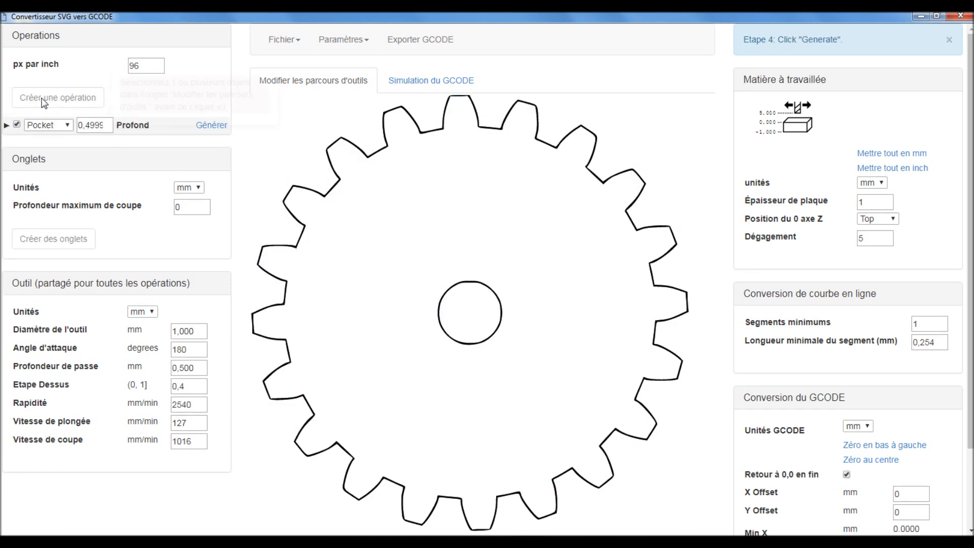
pyautogui.click(71, 126)
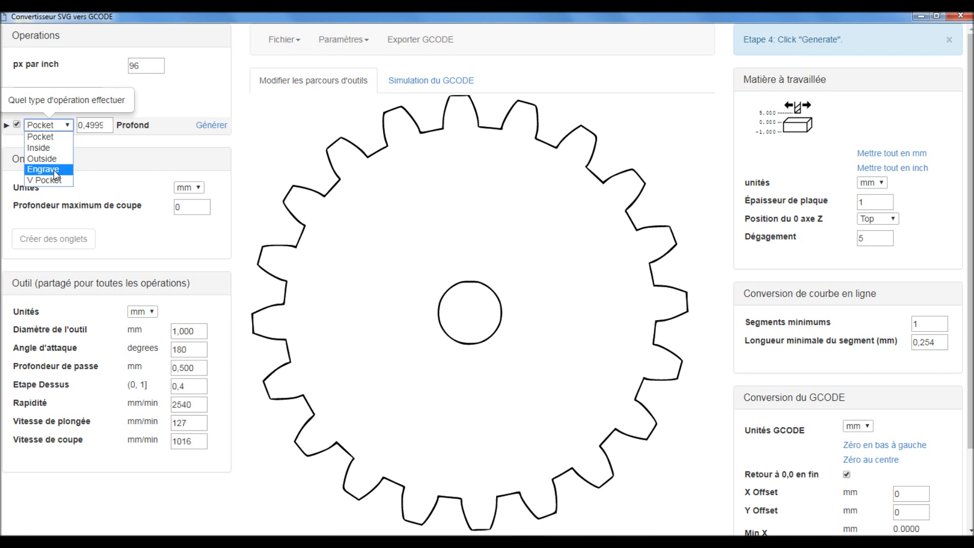
# - Set the Engrave operation's depth (Profond) to 5,000 mm and generate its toolpath
pyautogui.click(79, 128)
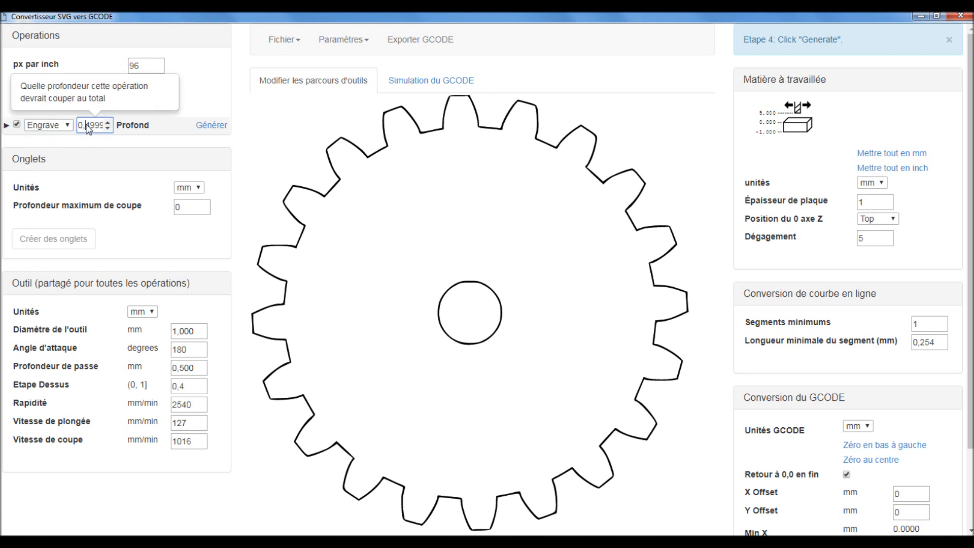
pyautogui.moveTo(87, 129); pyautogui.dragTo(77, 129)
pyautogui.press('Delete')
pyautogui.press('Delete')
pyautogui.press('Delete')
pyautogui.press('Delete')
pyautogui.press('Delete')
pyautogui.press('Delete')
pyautogui.press('Delete')
pyautogui.press('Delete')
pyautogui.press('Delete')
pyautogui.press('Delete')
pyautogui.press('Delete')
pyautogui.press('Delete')
pyautogui.press('Delete')
pyautogui.press('Delete')
pyautogui.press('Delete')
pyautogui.press('Delete')
pyautogui.press('Delete')
pyautogui.press('Delete')
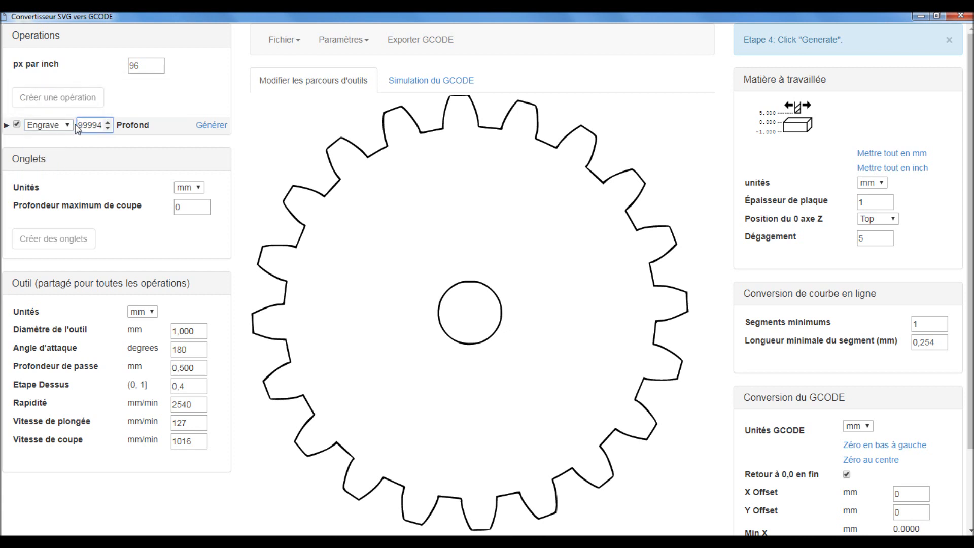
pyautogui.write('5,000')
pyautogui.click(213, 127)
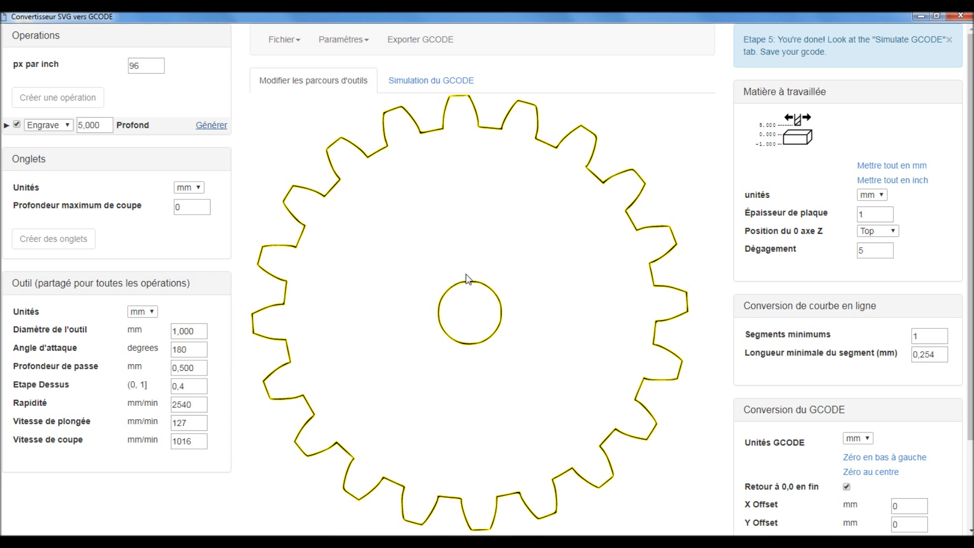
# - Examine the G-code simulation at early, intermediate and final moments of the cut, then return to the toolpath editing view
pyautogui.click(418, 81)
pyautogui.scroll(-1, 492, 206)
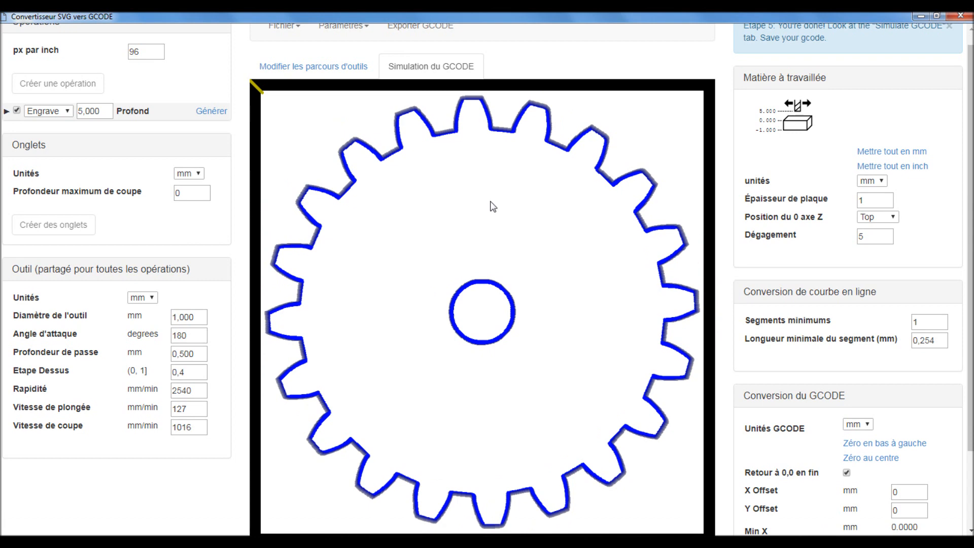
pyautogui.scroll(-2, 492, 206)
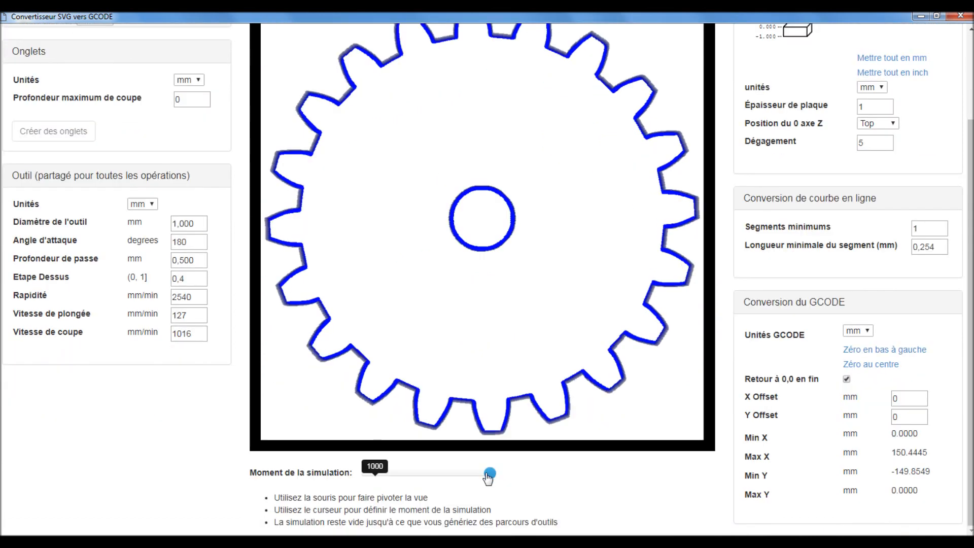
pyautogui.click(363, 474)
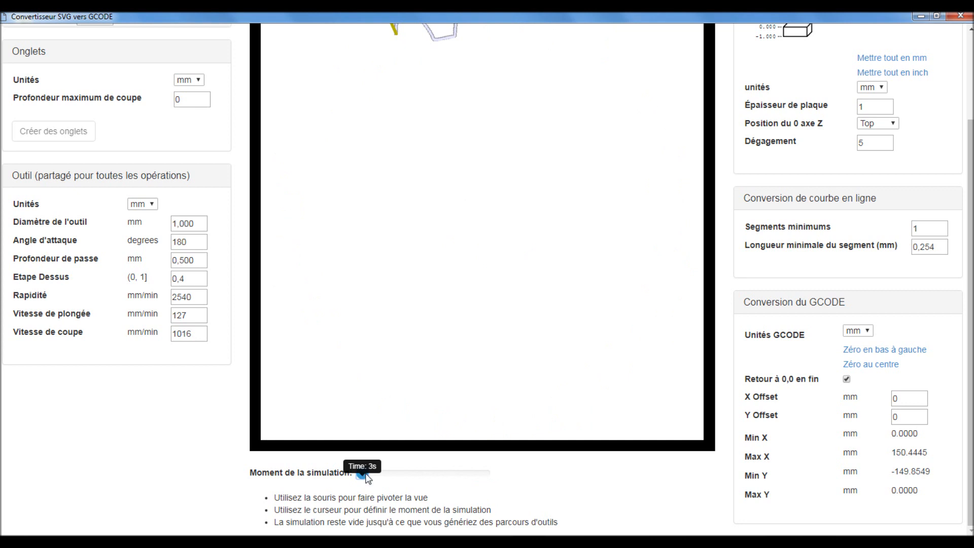
pyautogui.moveTo(366, 474); pyautogui.dragTo(370, 474)
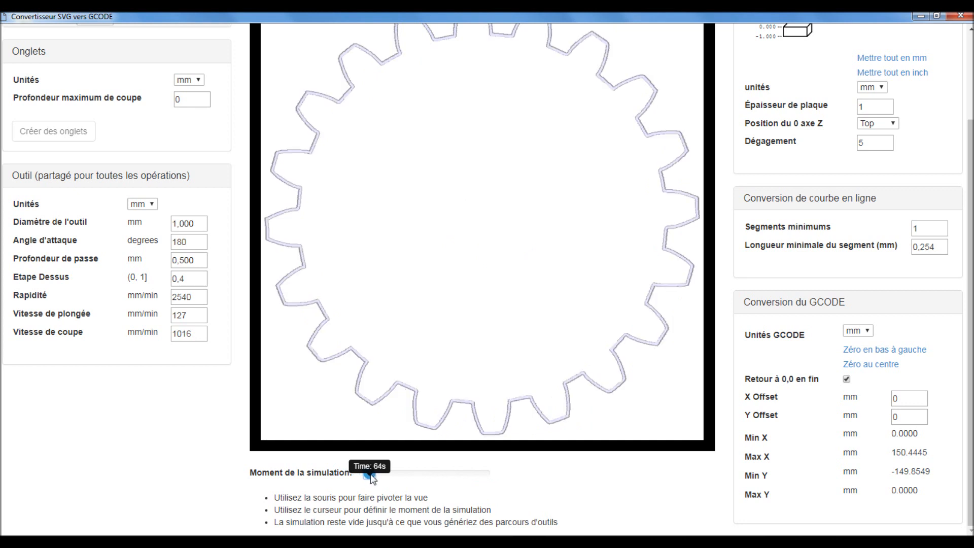
pyautogui.moveTo(370, 474)
pyautogui.mouseDown()
pyautogui.moveTo(382, 476)
pyautogui.moveTo(365, 476)
pyautogui.mouseUp()
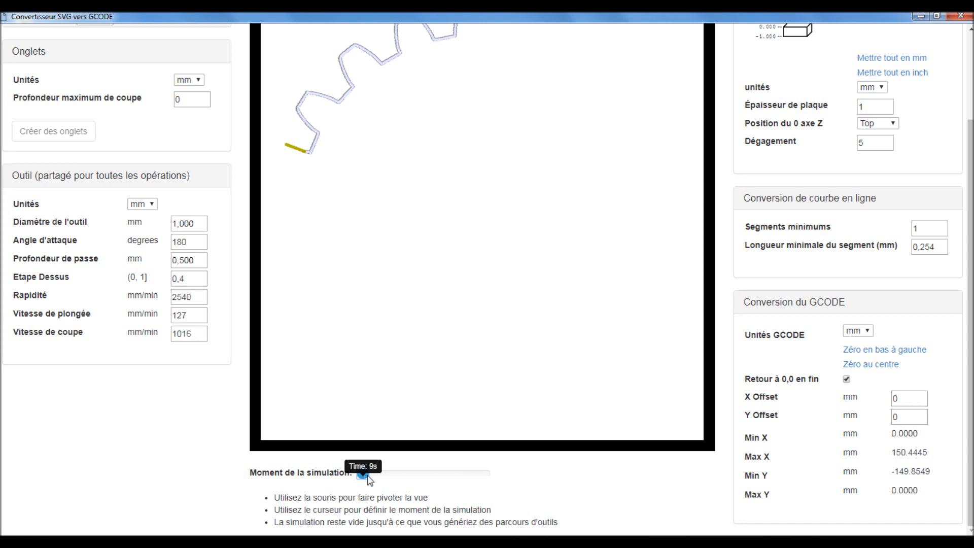
pyautogui.click(490, 475)
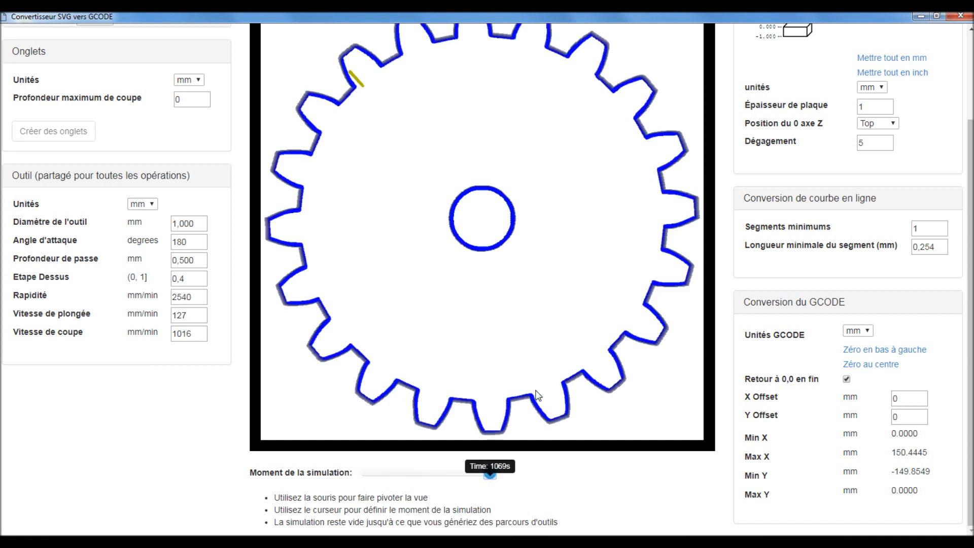
pyautogui.scroll(3, 528, 364)
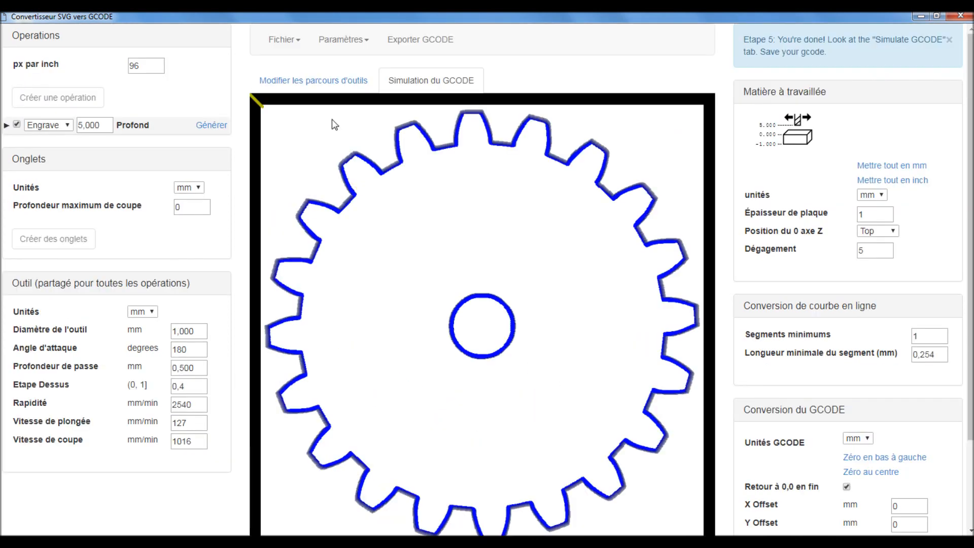
pyautogui.click(319, 81)
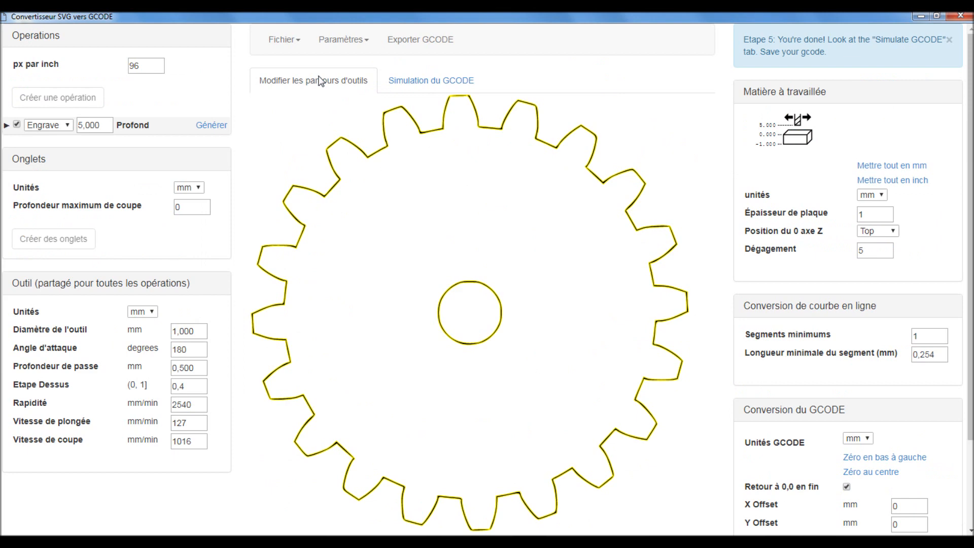
# - Start the G-code export and name the output file engrenage_v1.nc
pyautogui.click(419, 41)
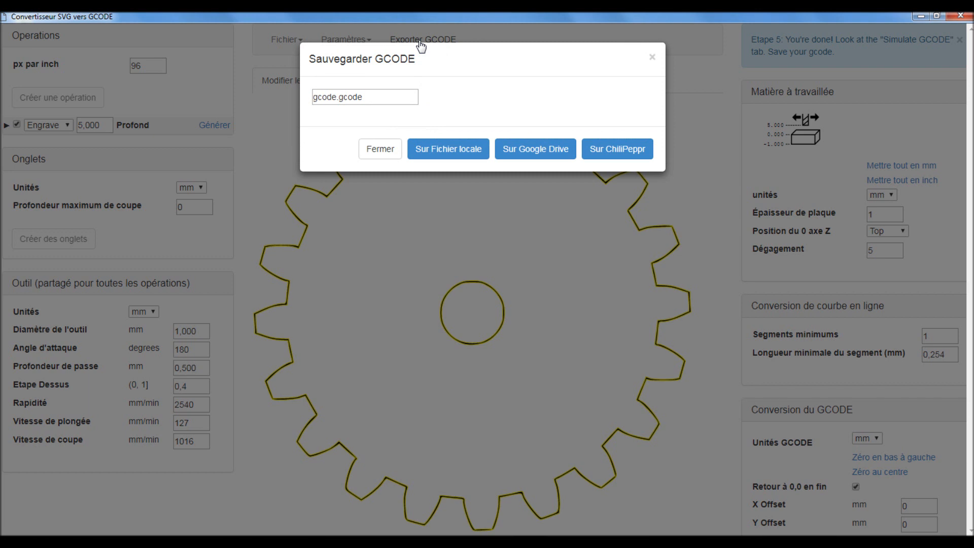
pyautogui.moveTo(371, 95); pyautogui.dragTo(340, 101)
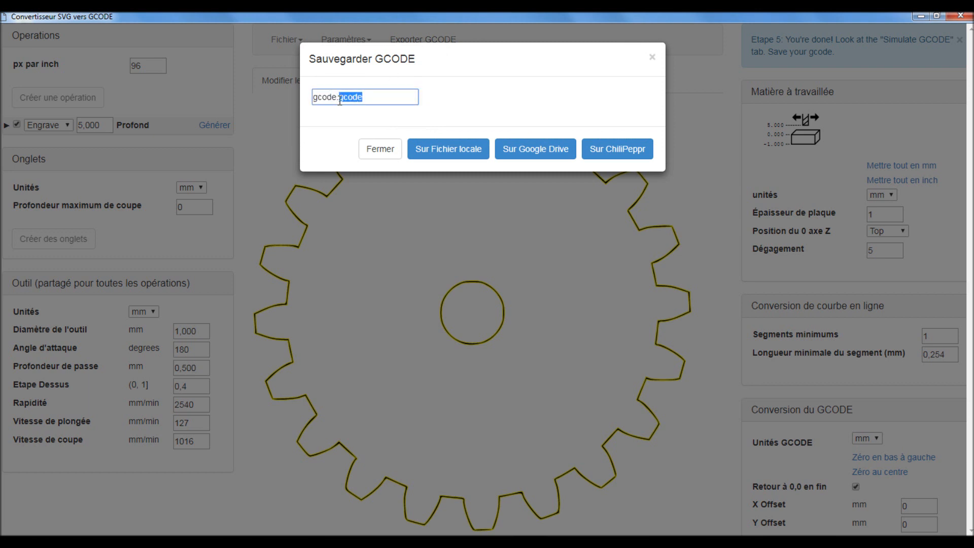
pyautogui.doubleClick(321, 101)
pyautogui.write('engrenage_v1.nc')
pyautogui.doubleClick(376, 96)
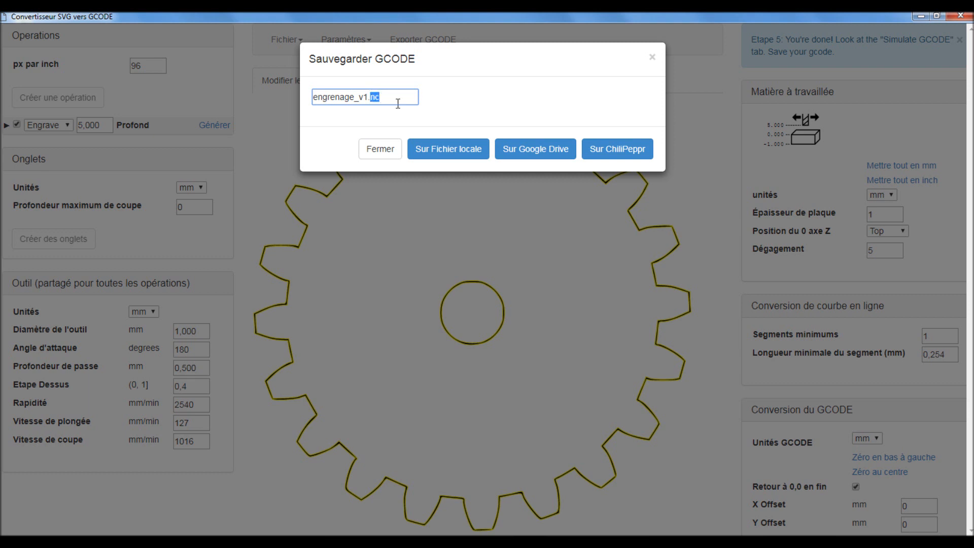
# - Save the G-code locally as engrenage_v1.nc in the test cnc 3018 folder, replacing the existing file
pyautogui.click(456, 152)
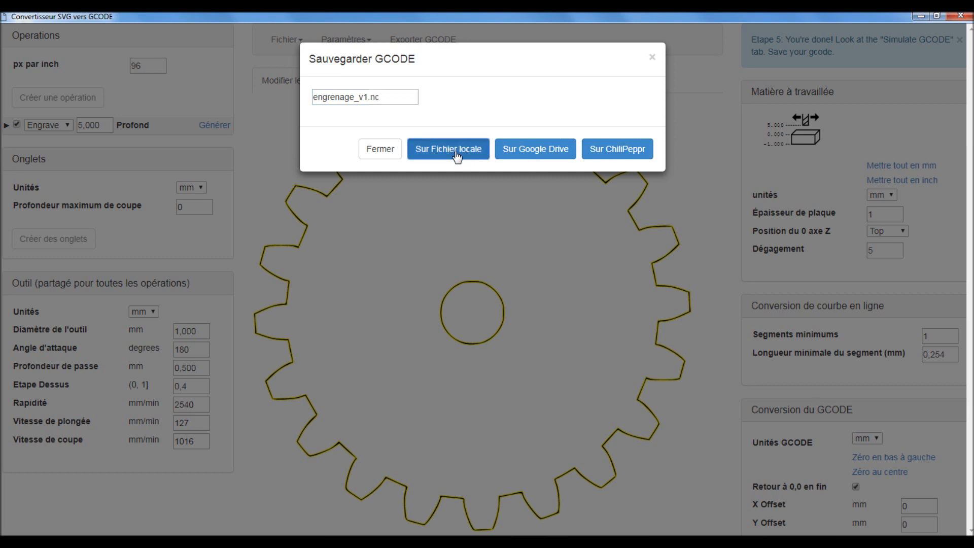
pyautogui.write('engre')
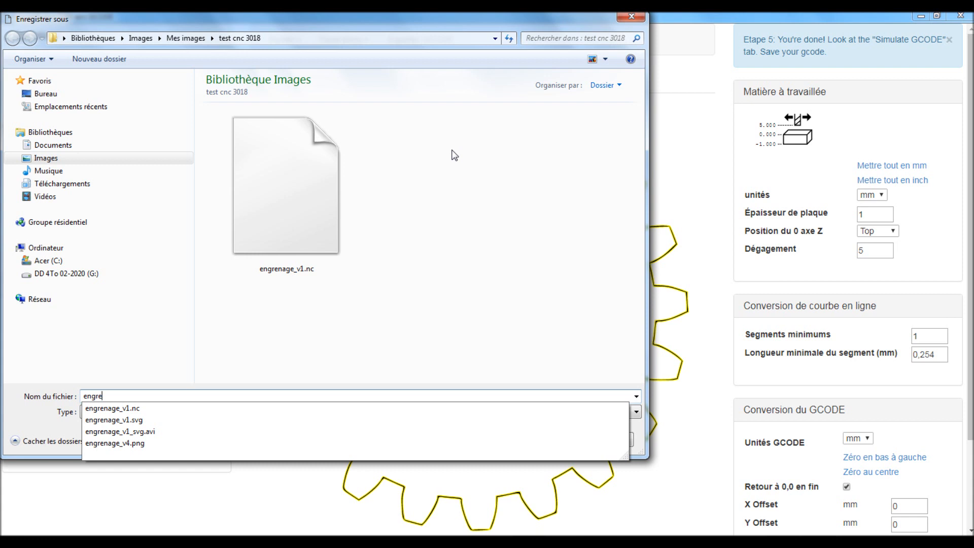
pyautogui.write('nage_v1.nc')
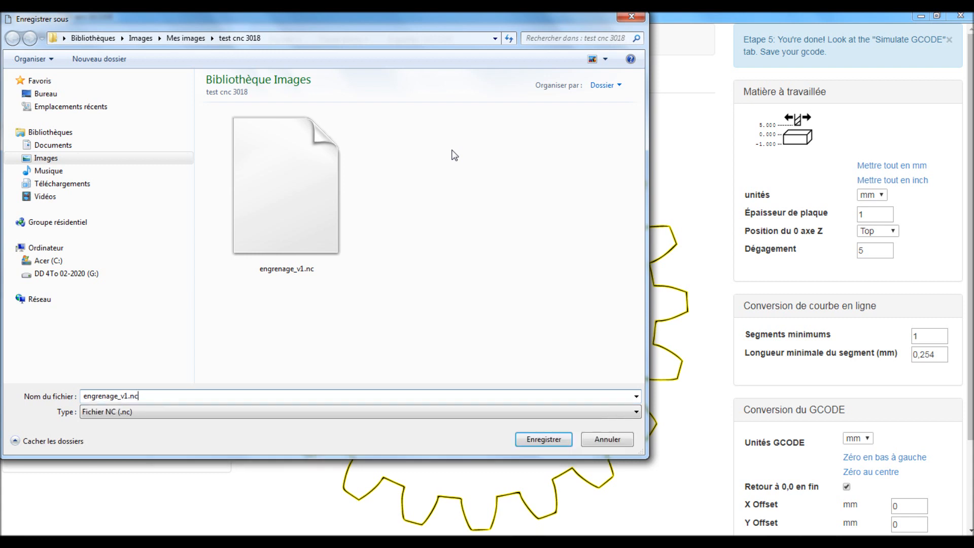
pyautogui.click(542, 440)
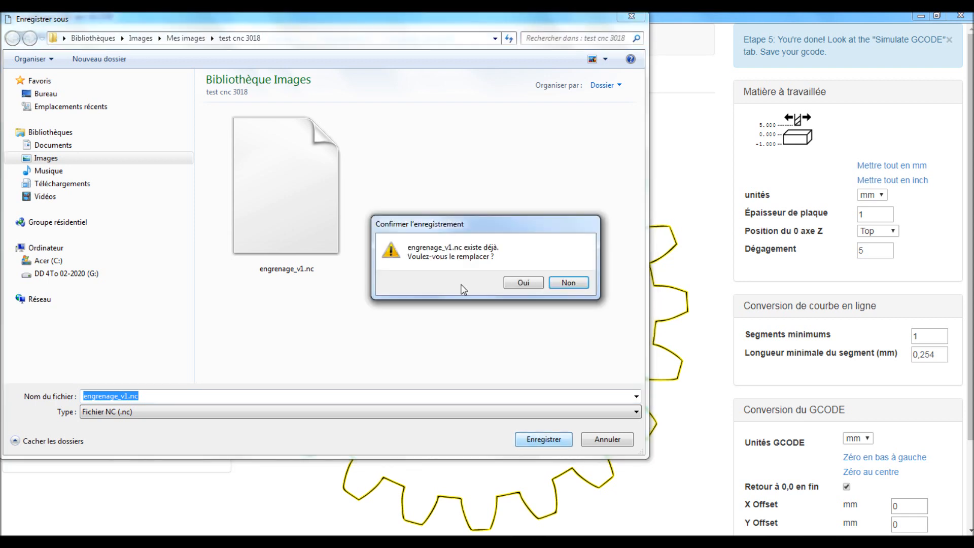
pyautogui.click(524, 286)
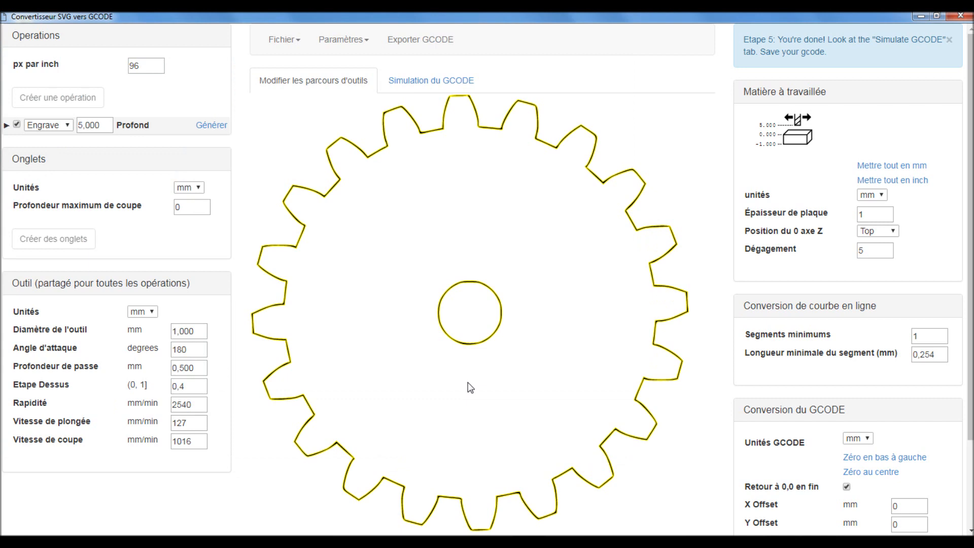
# - Switch to NC Corrector, open engrenage_v1_gcode.nc from the test cnc 3018 folder and show the whole toolpath from above
pyautogui.moveTo(699, 532)
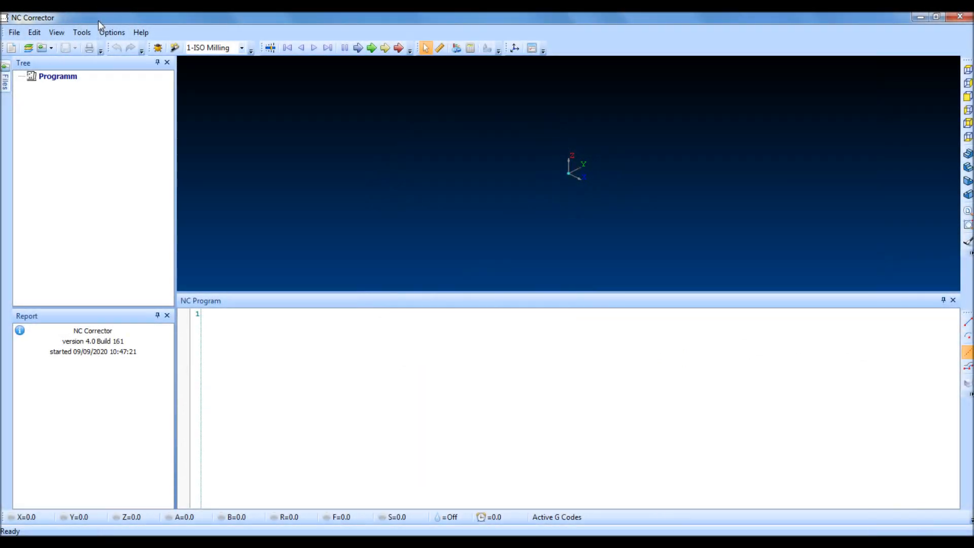
pyautogui.click(14, 32)
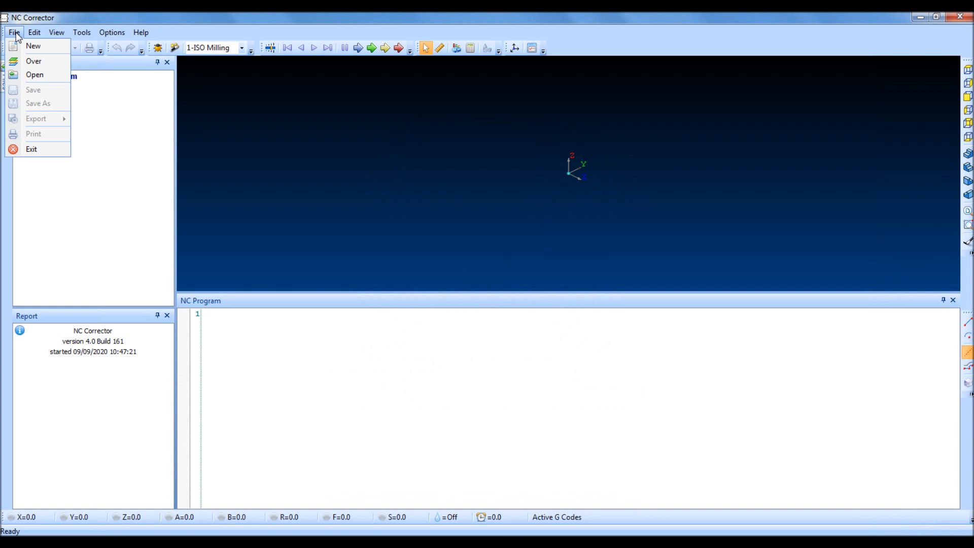
pyautogui.click(29, 76)
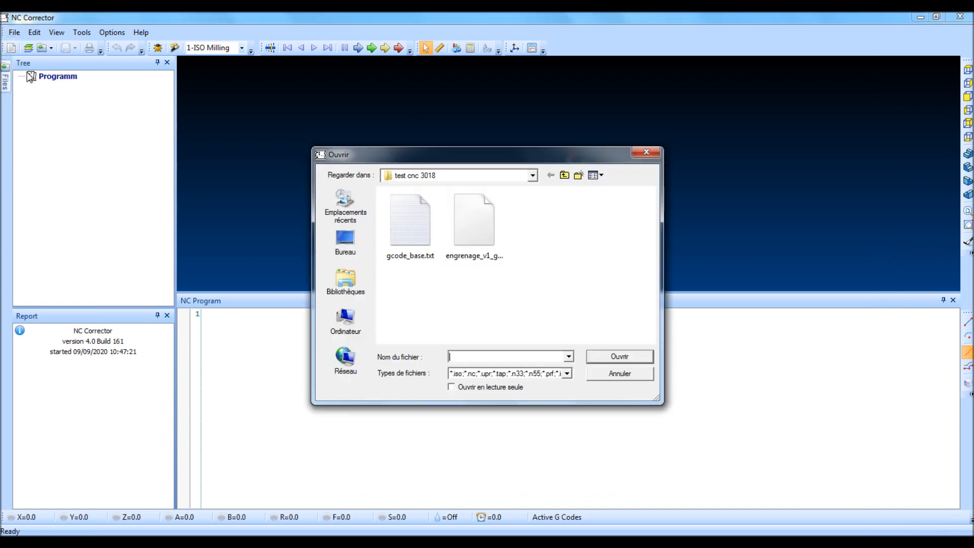
pyautogui.click(470, 242)
pyautogui.click(518, 357)
pyautogui.click(620, 358)
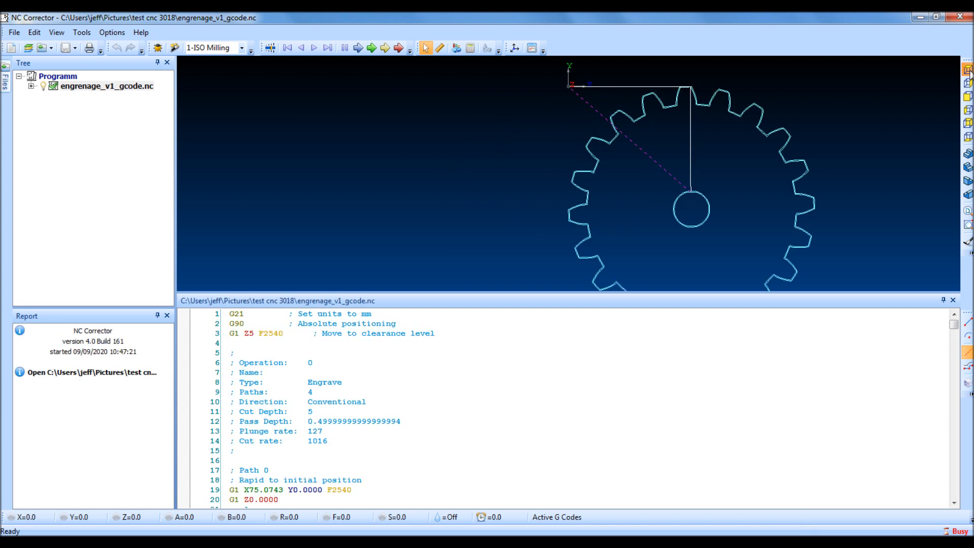
pyautogui.click(969, 71)
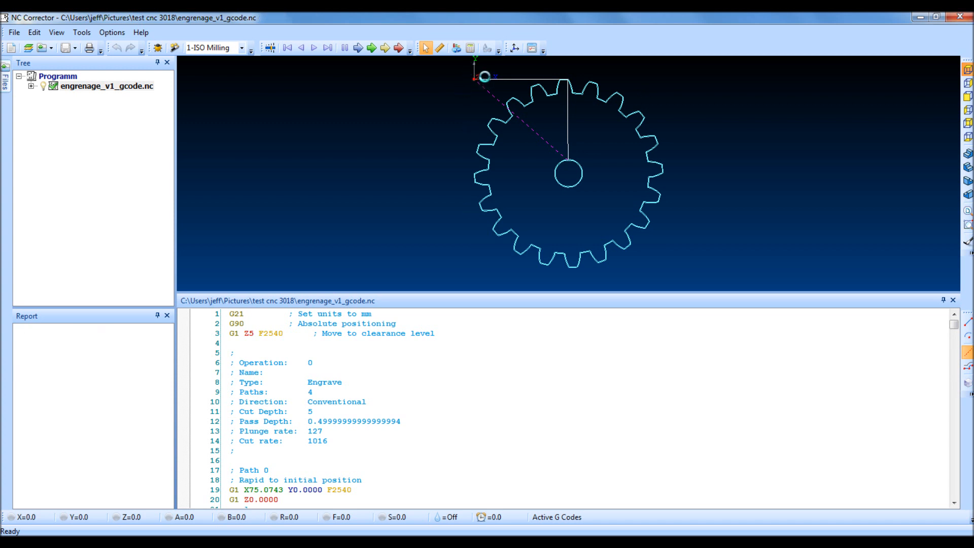
# - Show the gear toolpath in isometric view and review the G-code from its header down to the closing retract, return and M2 lines
pyautogui.click(968, 155)
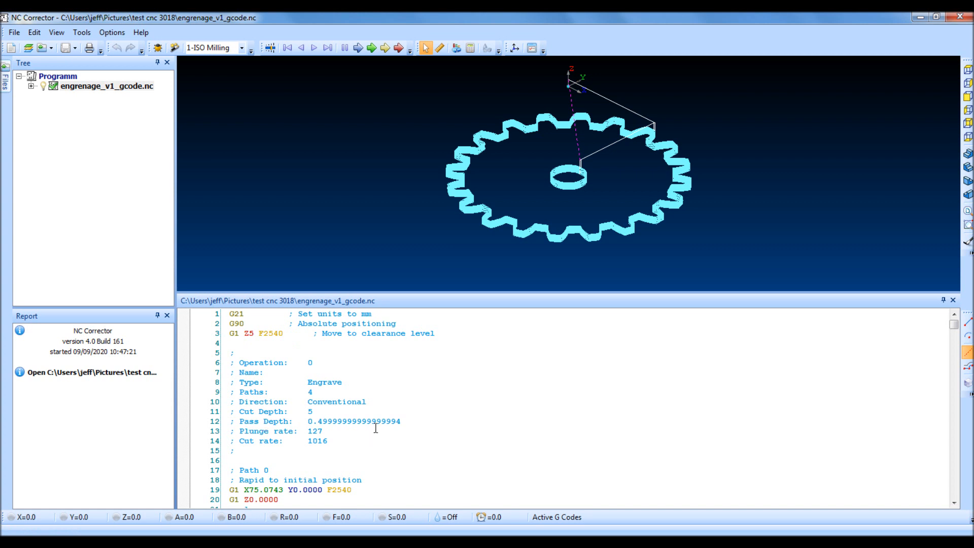
pyautogui.click(953, 503)
pyautogui.click(953, 503)
pyautogui.click(954, 504)
pyautogui.click(954, 504)
pyautogui.click(954, 504)
pyautogui.click(954, 504)
pyautogui.click(954, 504)
pyautogui.click(954, 504)
pyautogui.click(953, 504)
pyautogui.click(954, 503)
pyautogui.click(953, 504)
pyautogui.click(954, 504)
pyautogui.click(953, 503)
pyautogui.click(954, 503)
pyautogui.click(954, 504)
pyautogui.click(954, 504)
pyautogui.moveTo(954, 323); pyautogui.dragTo(955, 502)
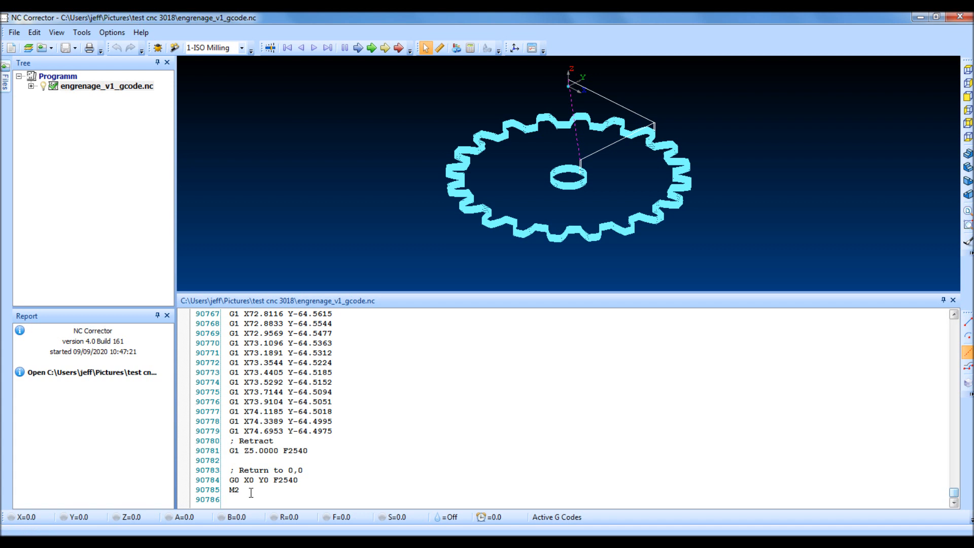
pyautogui.moveTo(241, 490); pyautogui.dragTo(230, 428)
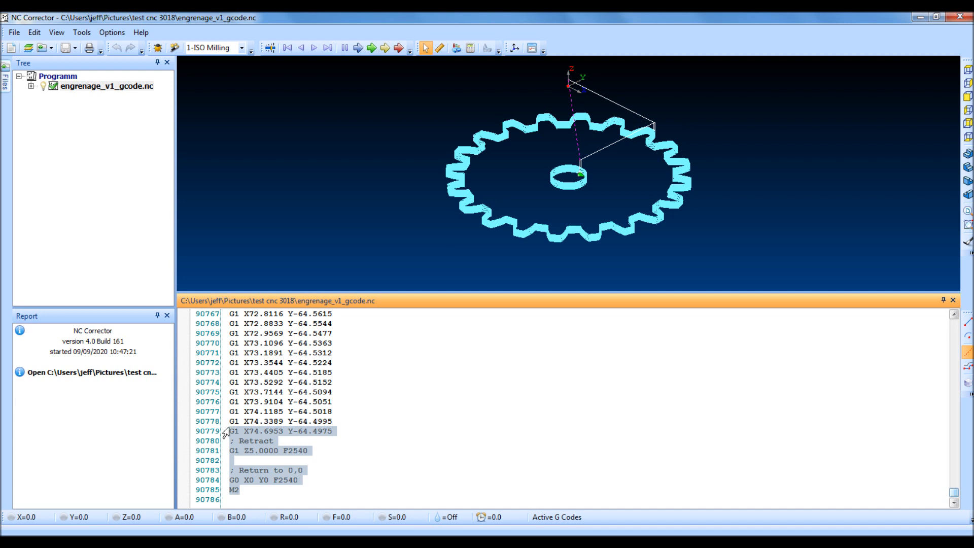
pyautogui.click(14, 33)
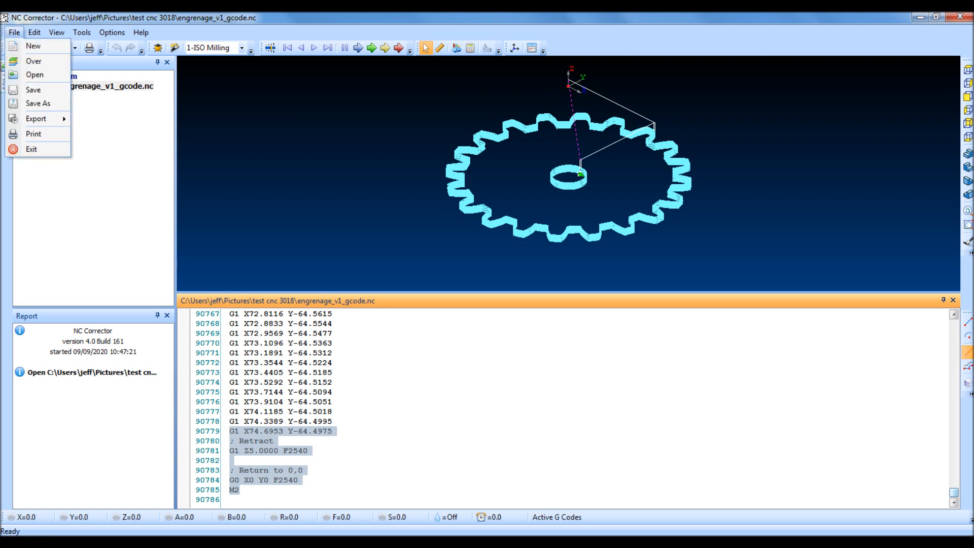
# - Switch to Notepad++ with engrenage_v1_gcode.nc and copy the start block, M6 T1 through G00 Z5.000000, from gcode_base.txt in Bloc-notes
pyautogui.click(810, 542)
pyautogui.click(745, 487)
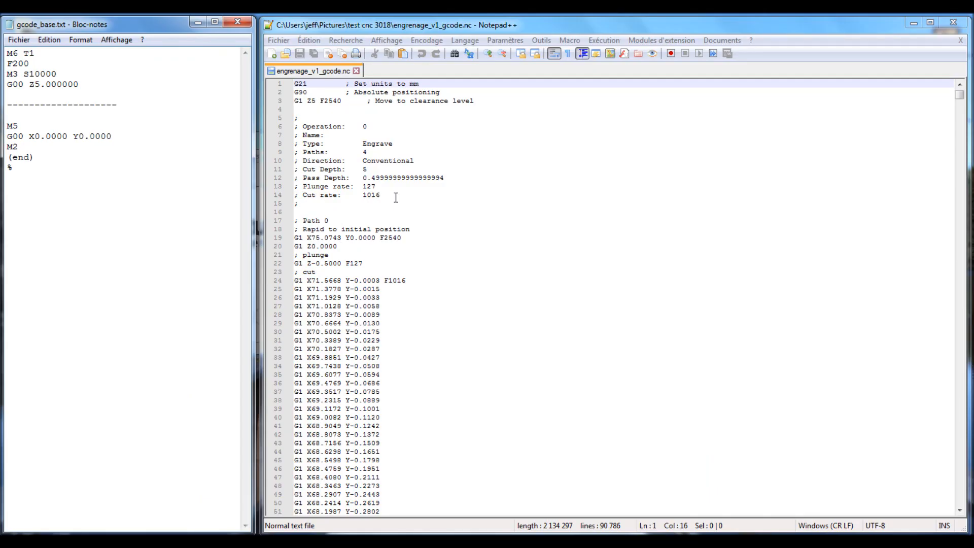
pyautogui.moveTo(396, 197); pyautogui.dragTo(288, 76)
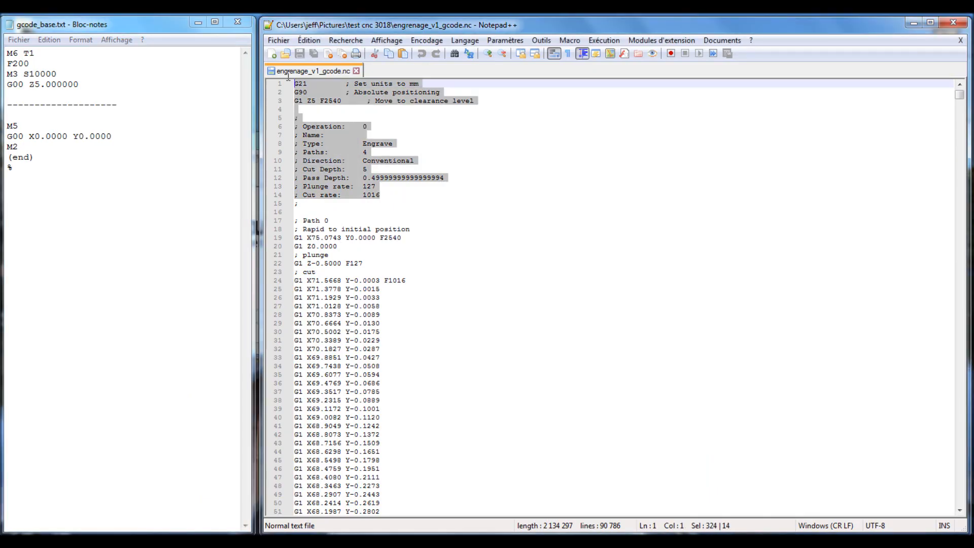
pyautogui.moveTo(332, 219); pyautogui.dragTo(268, 72)
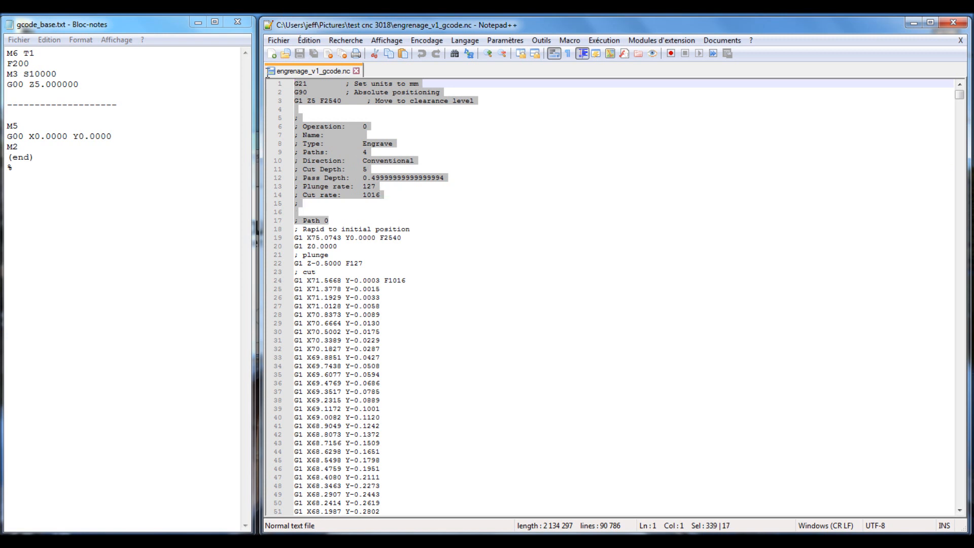
pyautogui.moveTo(82, 84); pyautogui.dragTo(1, 42)
pyautogui.hotkey('ctrl', 'c')
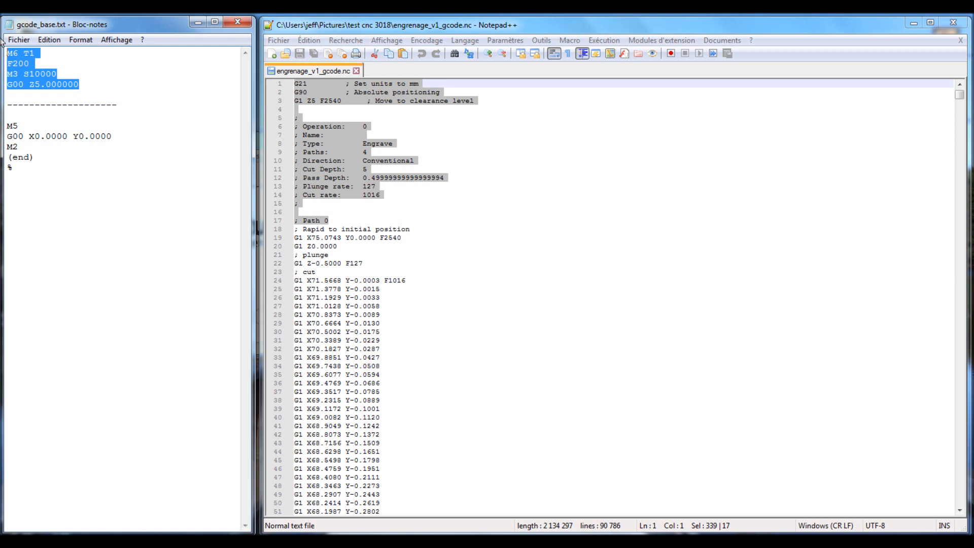
# - Replace the header of engrenage_v1_gcode.nc, through the "; Path 0" line, with the copied start block, leaving blank lines below it
pyautogui.moveTo(335, 221); pyautogui.dragTo(248, 59)
pyautogui.press('Delete')
pyautogui.press('Return')
pyautogui.press('Return')
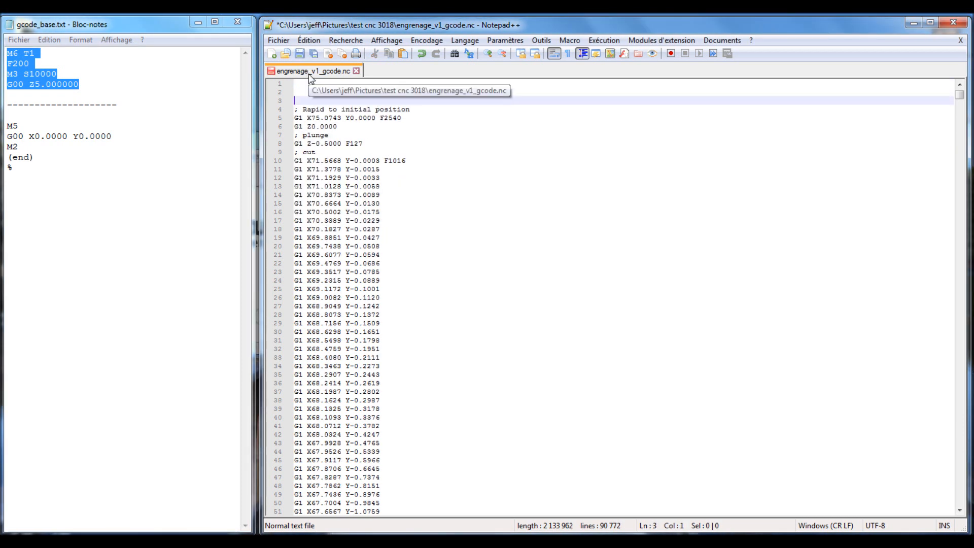
pyautogui.press('Return')
pyautogui.press('Up')
pyautogui.press('Up')
pyautogui.press('Up')
pyautogui.hotkey('ctrl', 'v')
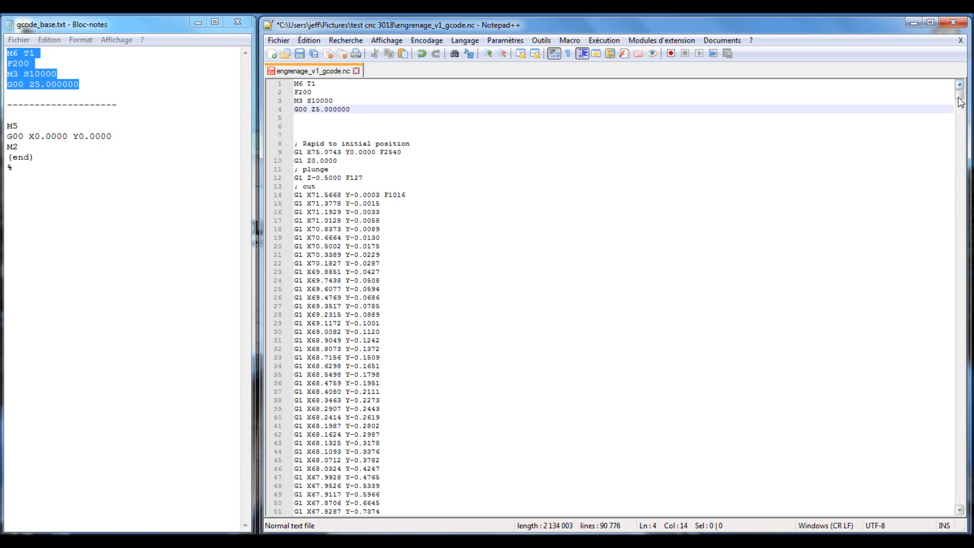
# - Replace the ending from "; Return to 0,0" through M2 with the gcode_base.txt end block: M5, G00 X0.0000 Y0.0000, M2, (end), %
pyautogui.moveTo(959, 94); pyautogui.dragTo(958, 510)
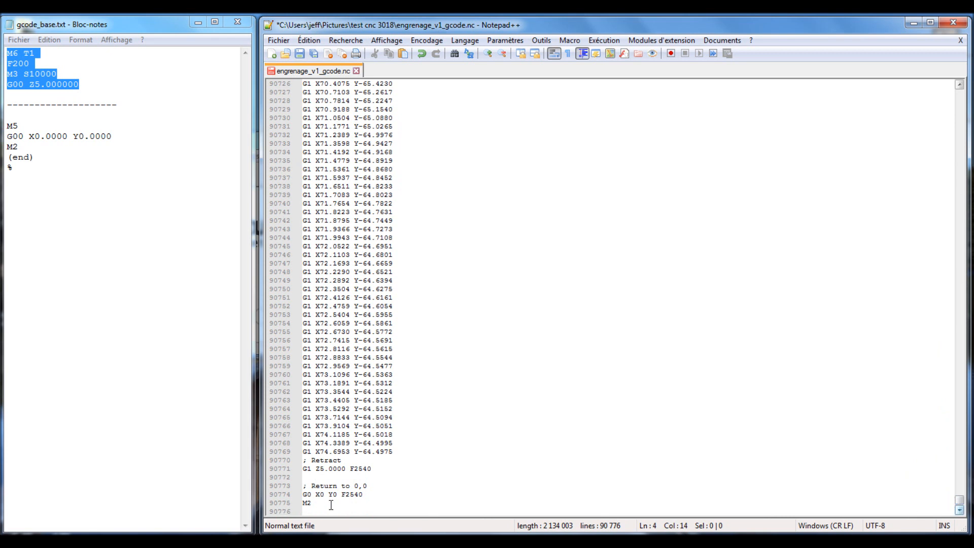
pyautogui.moveTo(331, 505); pyautogui.dragTo(302, 485)
pyautogui.moveTo(29, 173); pyautogui.dragTo(3, 124)
pyautogui.hotkey('ctrl', 'c')
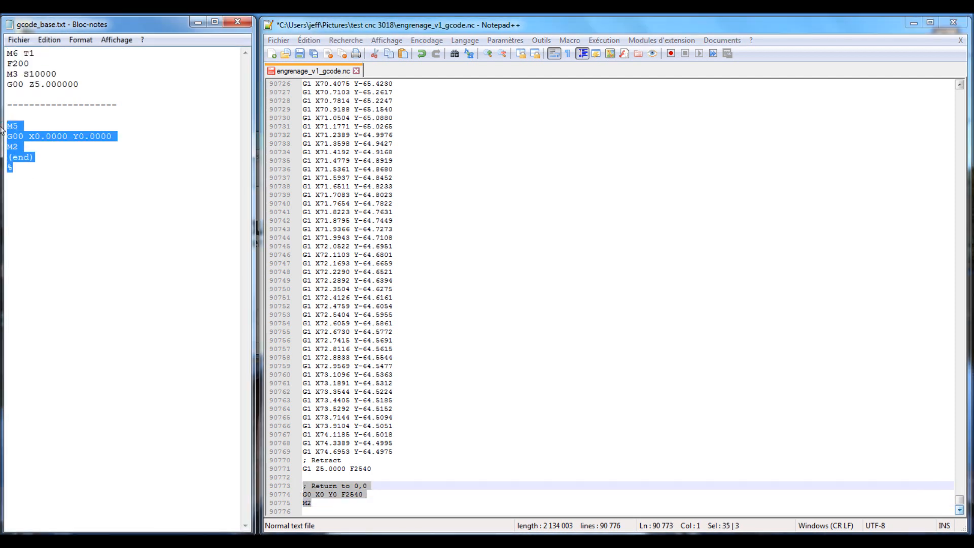
pyautogui.click(327, 505)
pyautogui.moveTo(327, 506); pyautogui.dragTo(302, 485)
pyautogui.hotkey('ctrl', 'v')
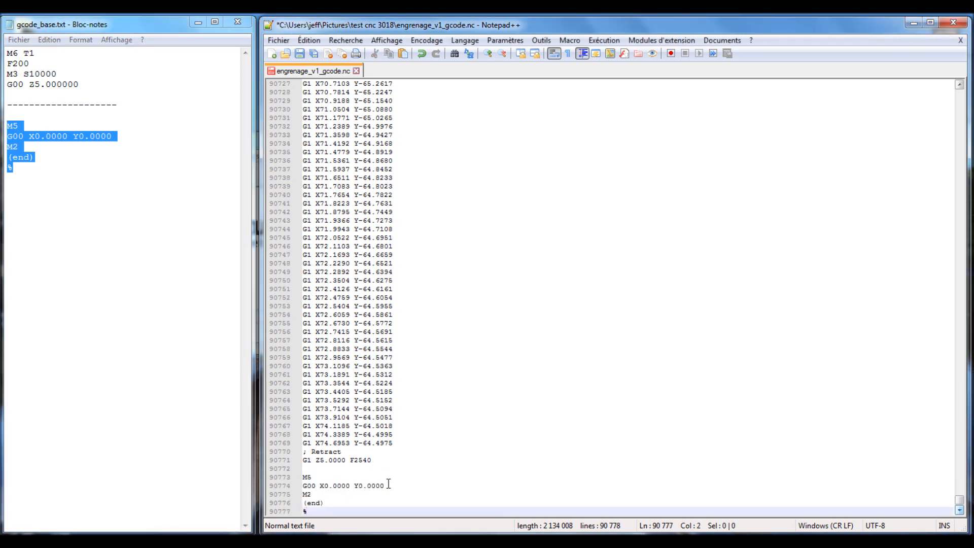
# - Review the inserted start and end blocks at both ends of the G-code file
pyautogui.scroll(1, 385, 482)
pyautogui.scroll(-1, 386, 482)
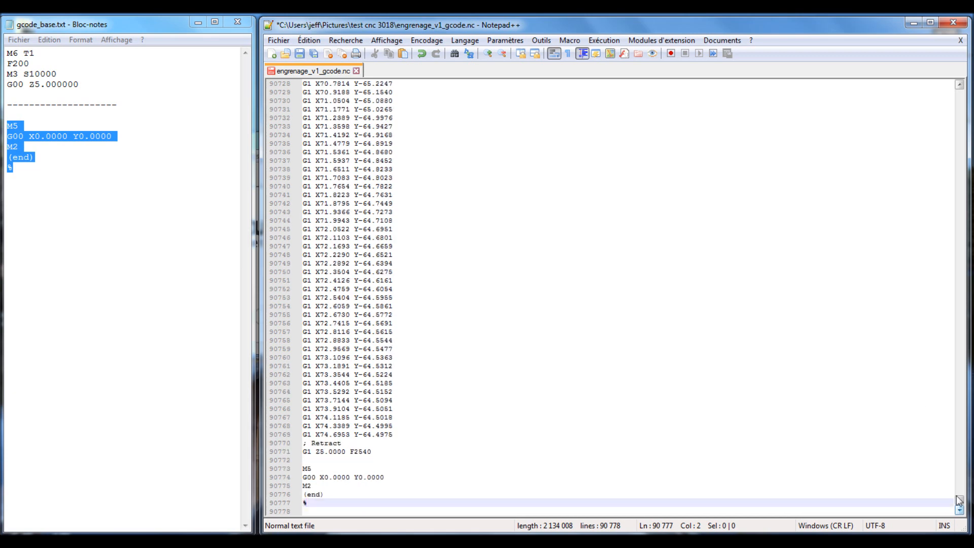
pyautogui.moveTo(959, 501); pyautogui.dragTo(970, 81)
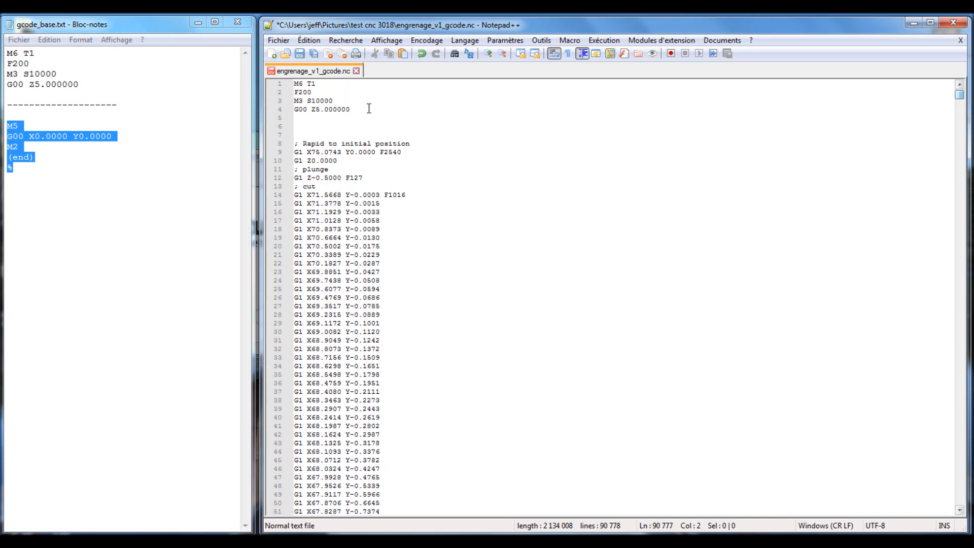
pyautogui.moveTo(387, 109); pyautogui.dragTo(299, 81)
pyautogui.moveTo(959, 95); pyautogui.dragTo(969, 521)
pyautogui.moveTo(298, 507); pyautogui.dragTo(285, 476)
pyautogui.moveTo(957, 501); pyautogui.dragTo(959, 86)
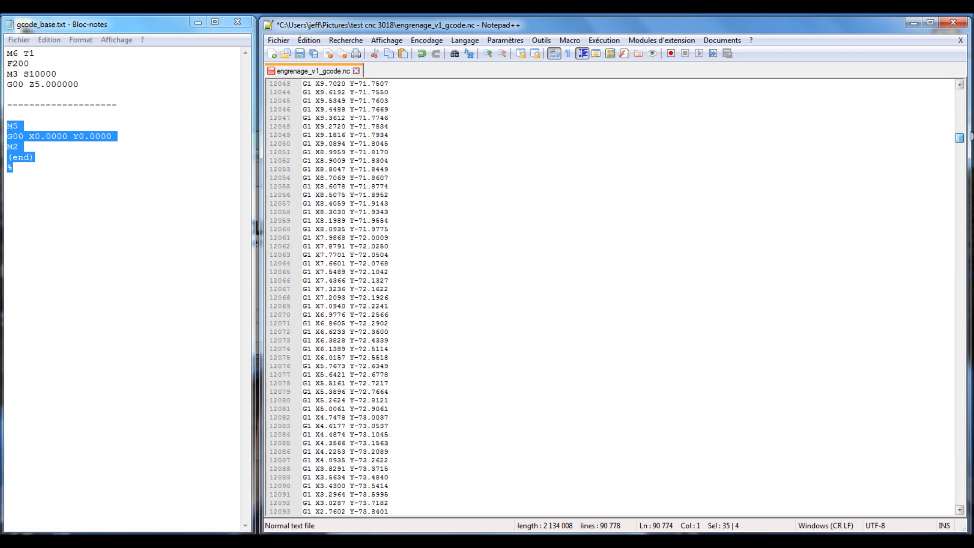
# - Save the edited G-code as engrenage_v2_gcode.nc in the test cnc 3018 folder, without the .txt extension
pyautogui.click(278, 41)
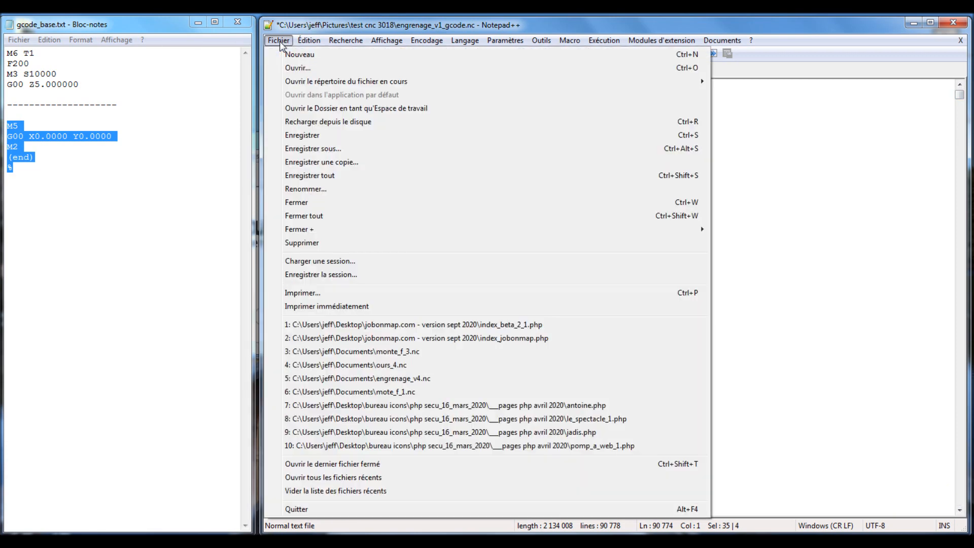
pyautogui.click(306, 148)
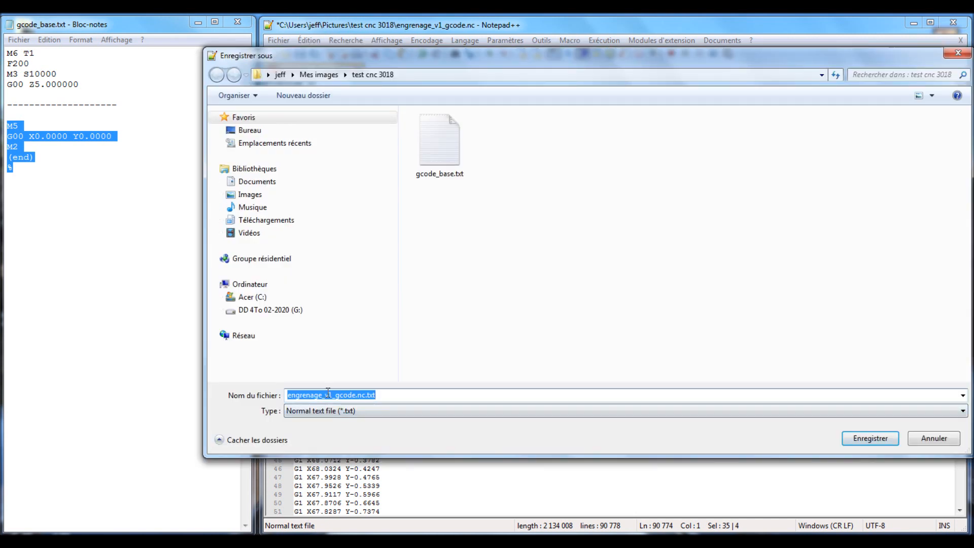
pyautogui.click(328, 393)
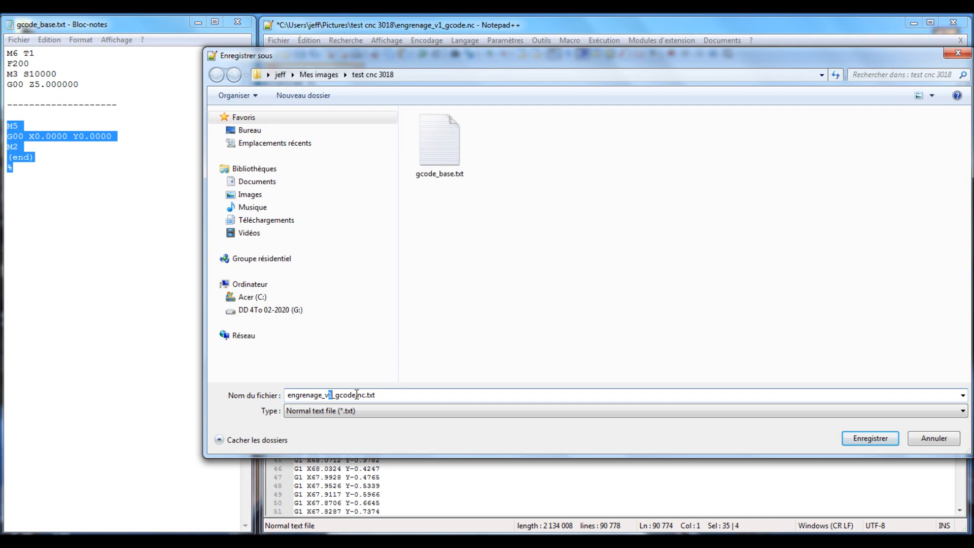
pyautogui.moveTo(368, 394); pyautogui.dragTo(381, 395)
pyautogui.press('BackSpace')
pyautogui.click(877, 444)
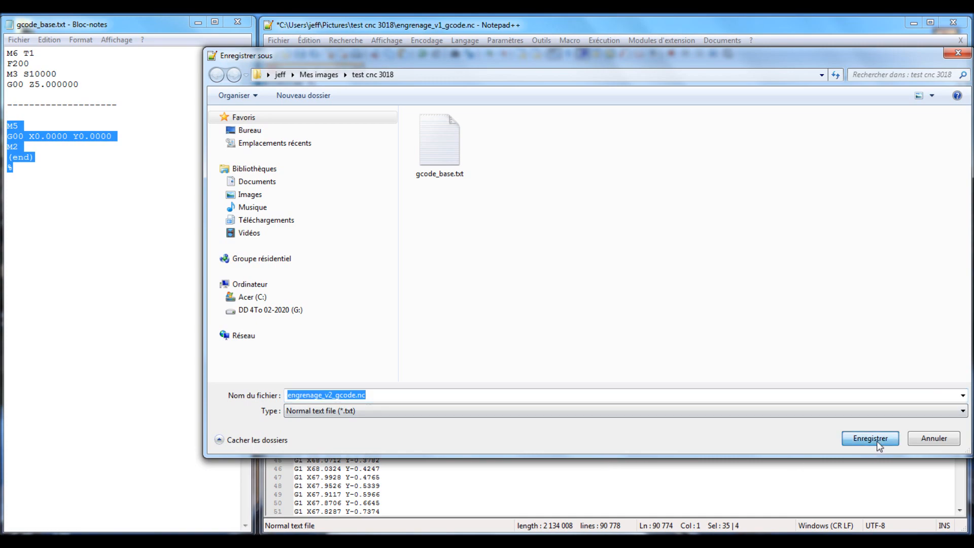